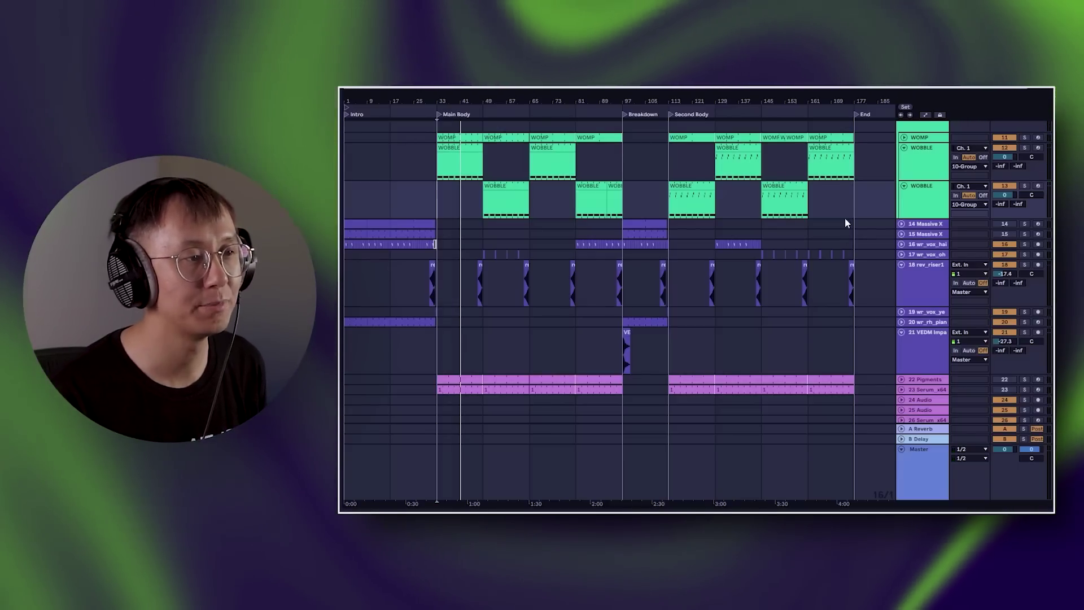
Examine the arrangement section by section, highlighting the Intro, Main Body, Breakdown and Second Body along the second WOBBLE track.
click(391, 196)
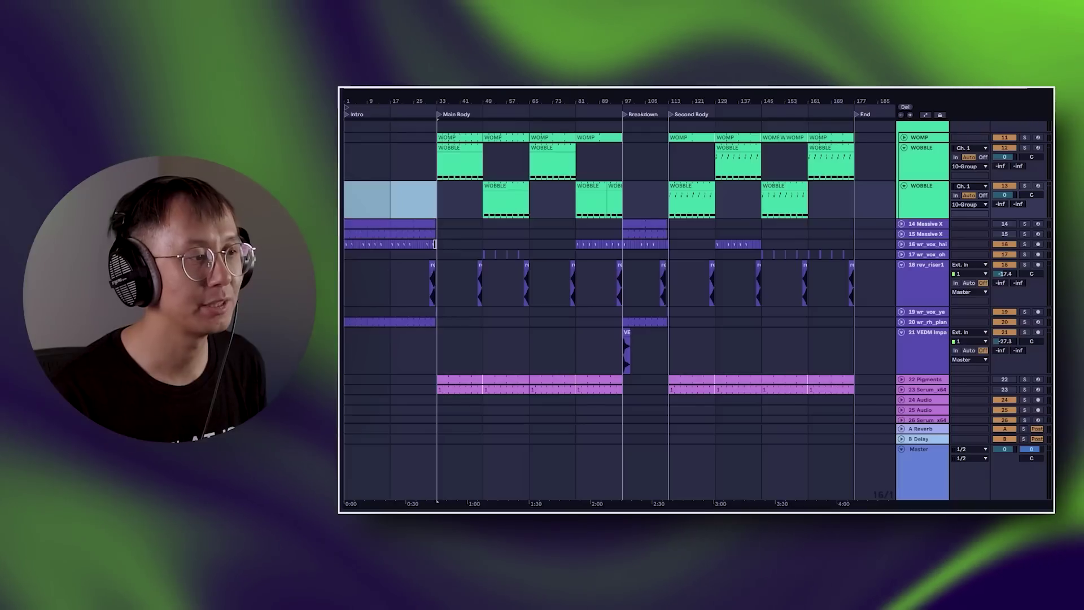
drag(370, 198, 431, 200)
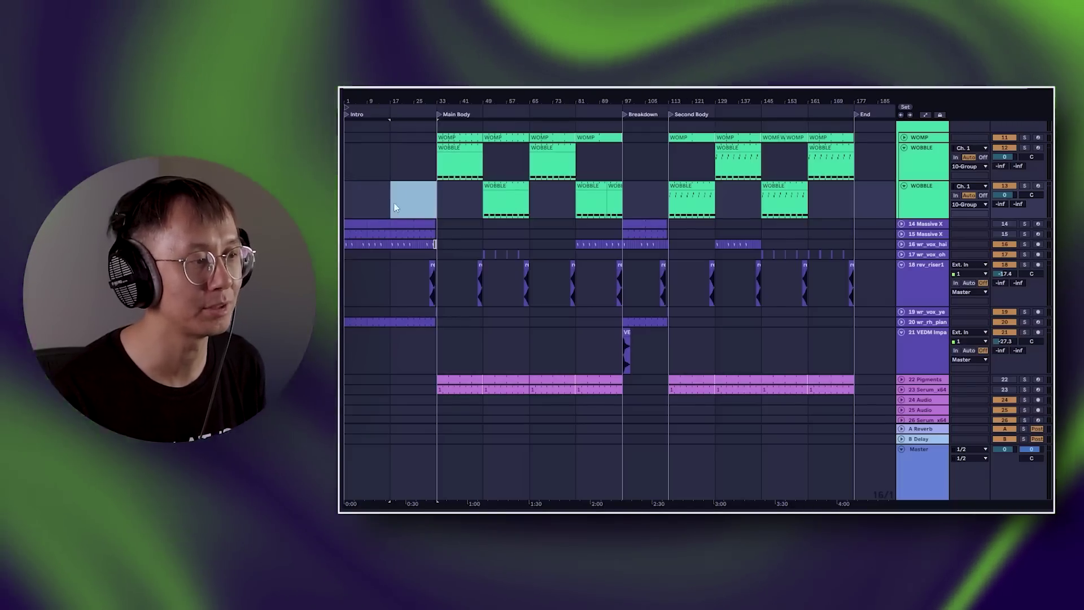
click(394, 204)
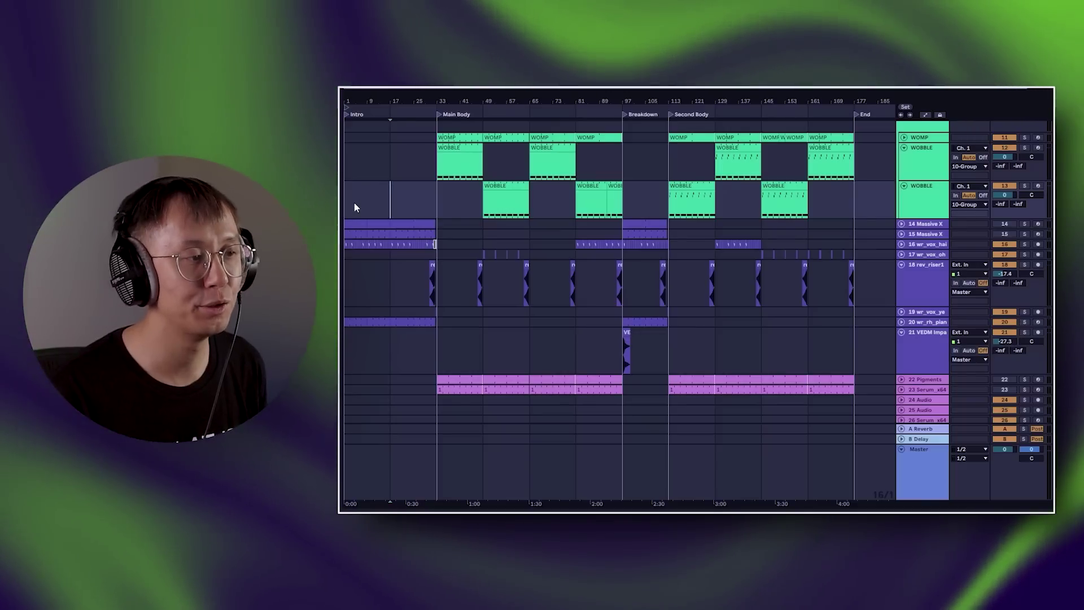
key(Home)
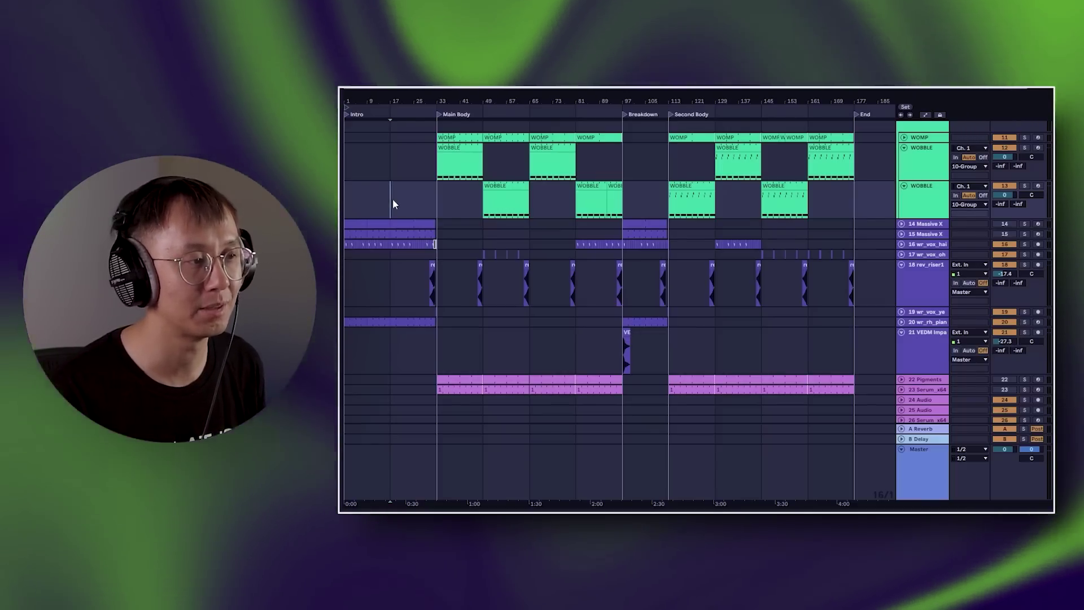
click(436, 209)
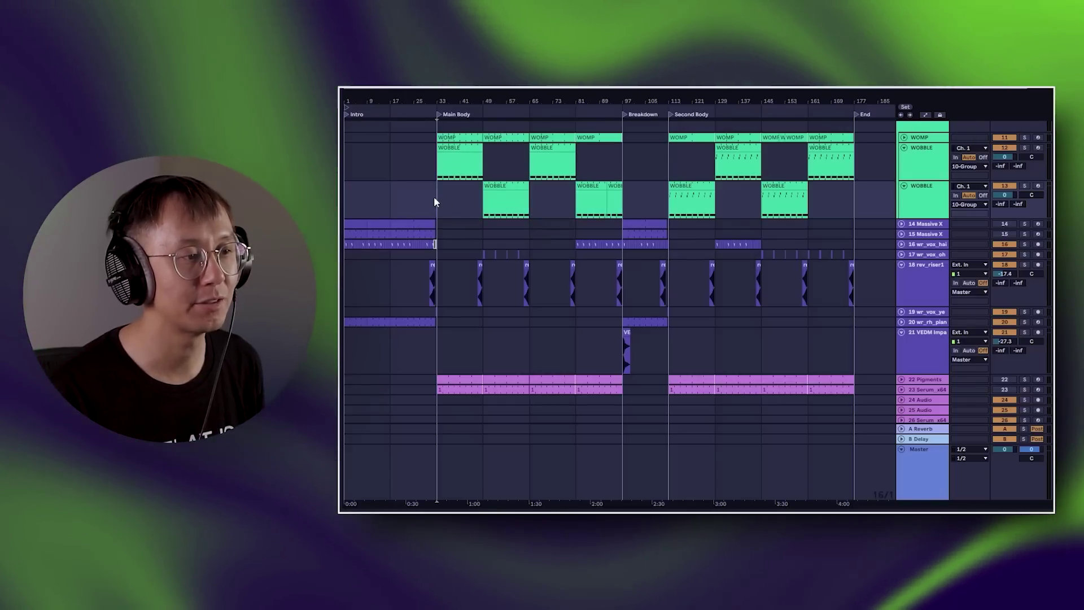
drag(435, 202, 659, 198)
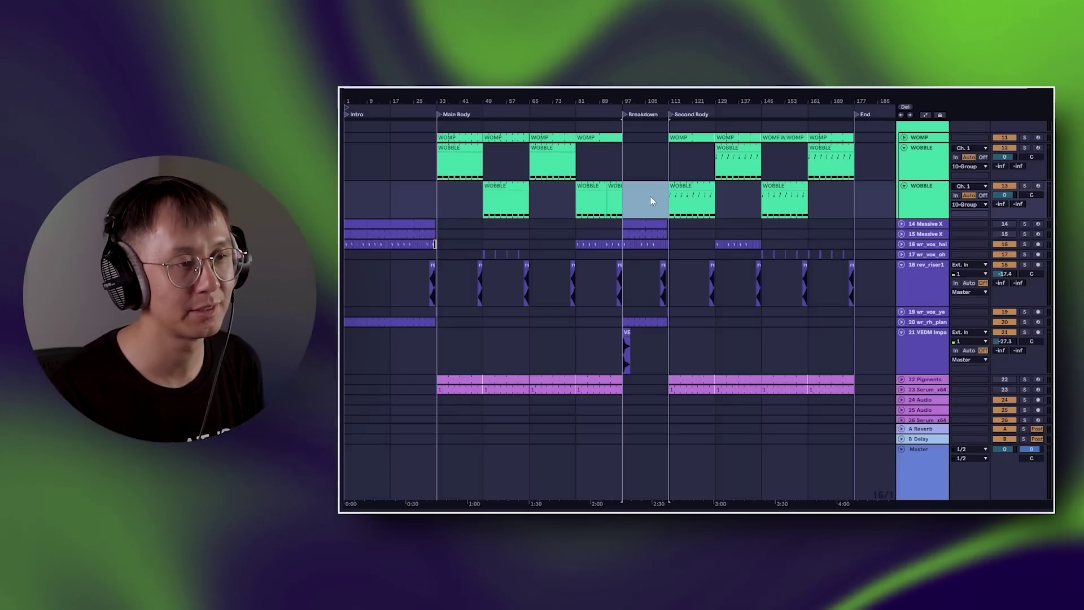
drag(670, 197, 872, 197)
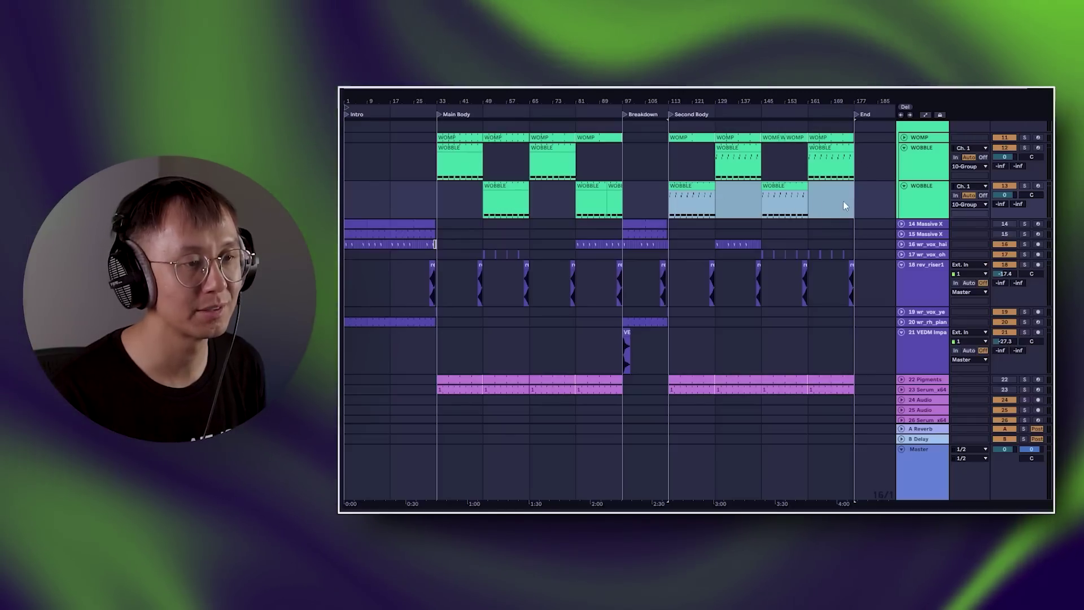
click(809, 204)
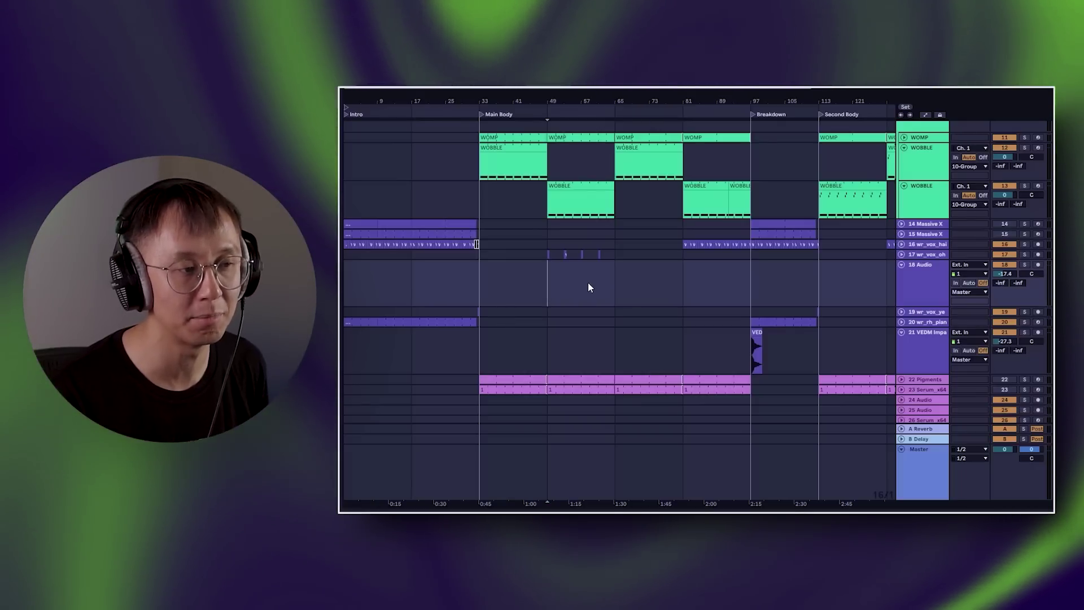
Paste the rev_riser1 clip on track 18 at bar 47, leading into bar 49, and play the transition.
key(plus)
key(plus)
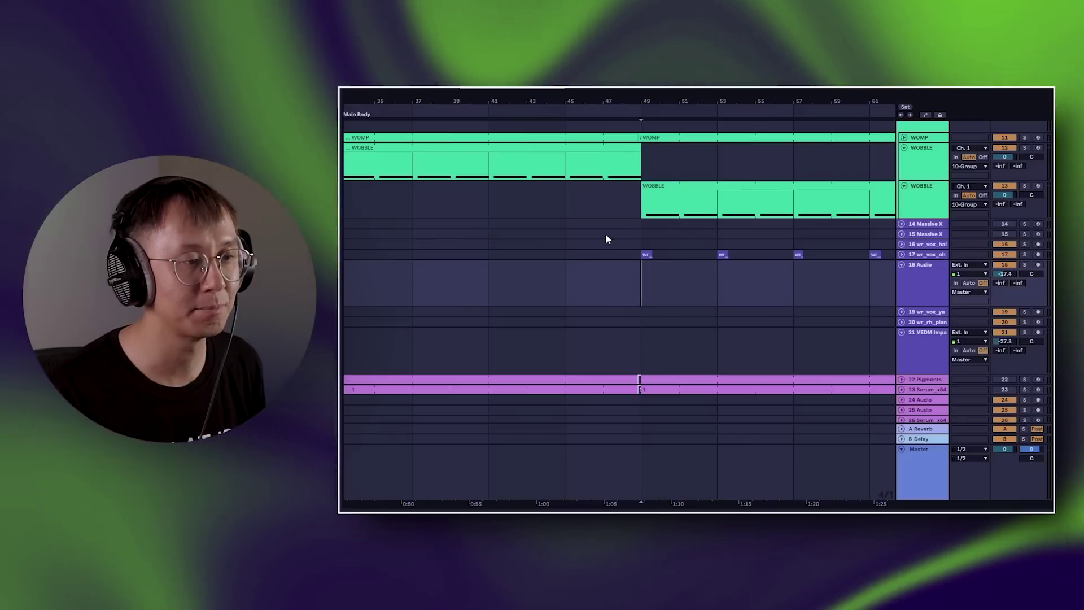
key(ctrl+1)
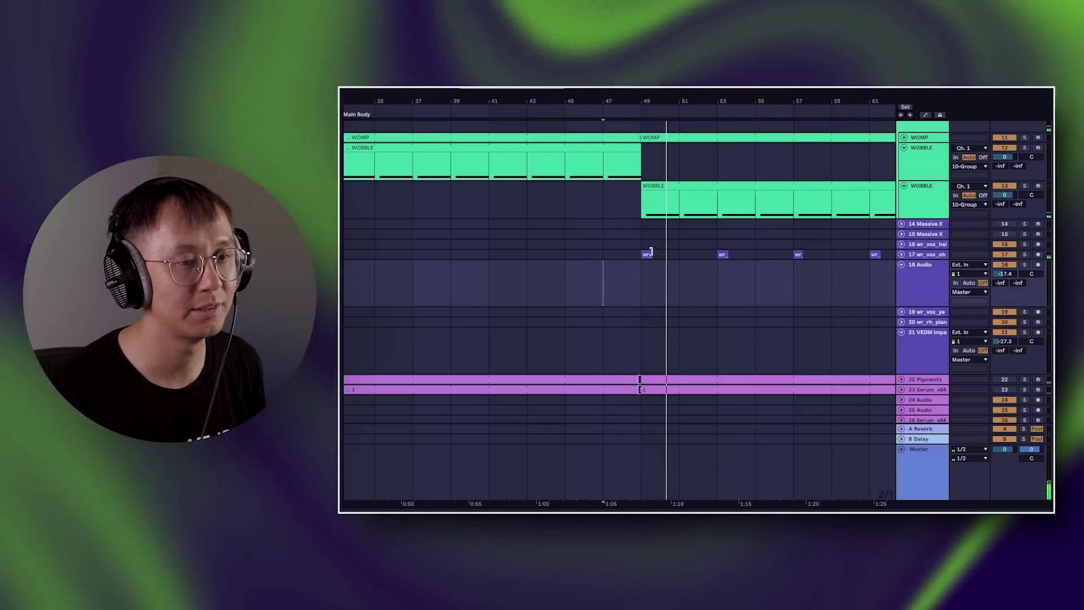
drag(600, 290, 636, 283)
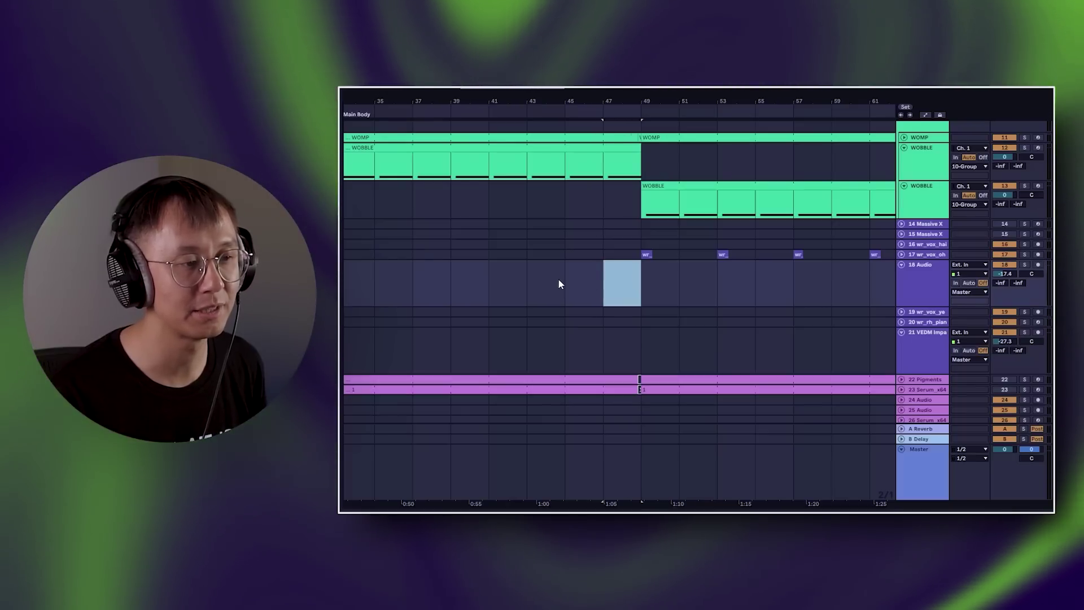
click(564, 284)
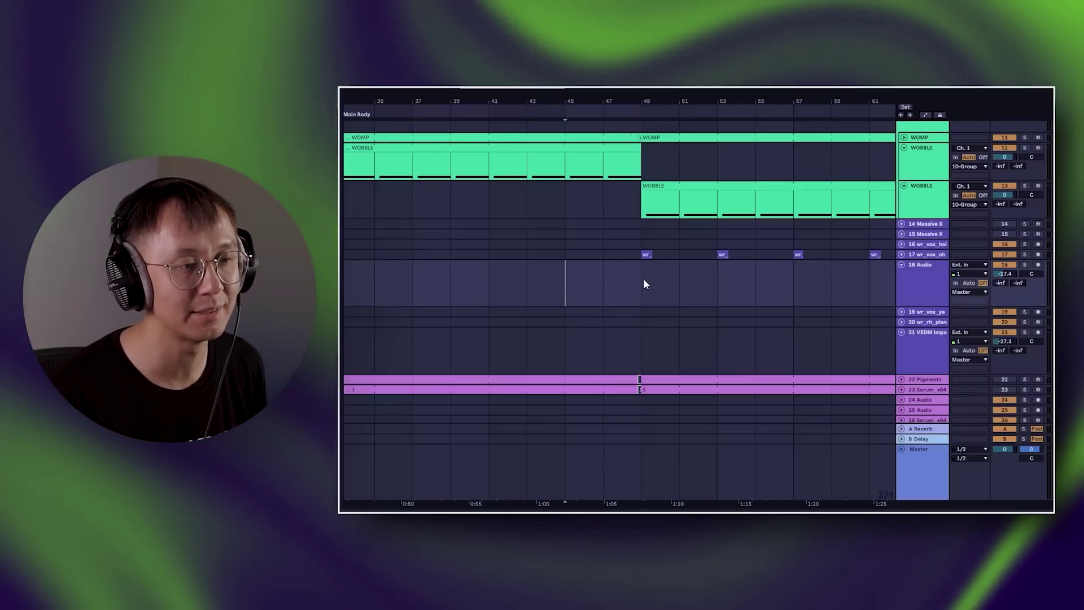
click(600, 286)
key(ctrl+v)
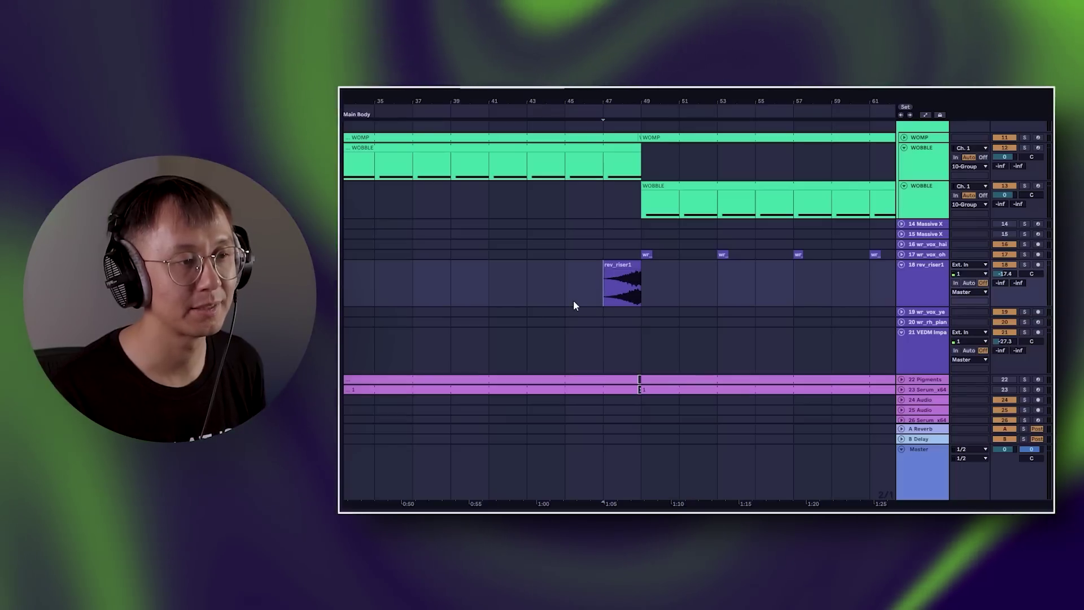
key(space)
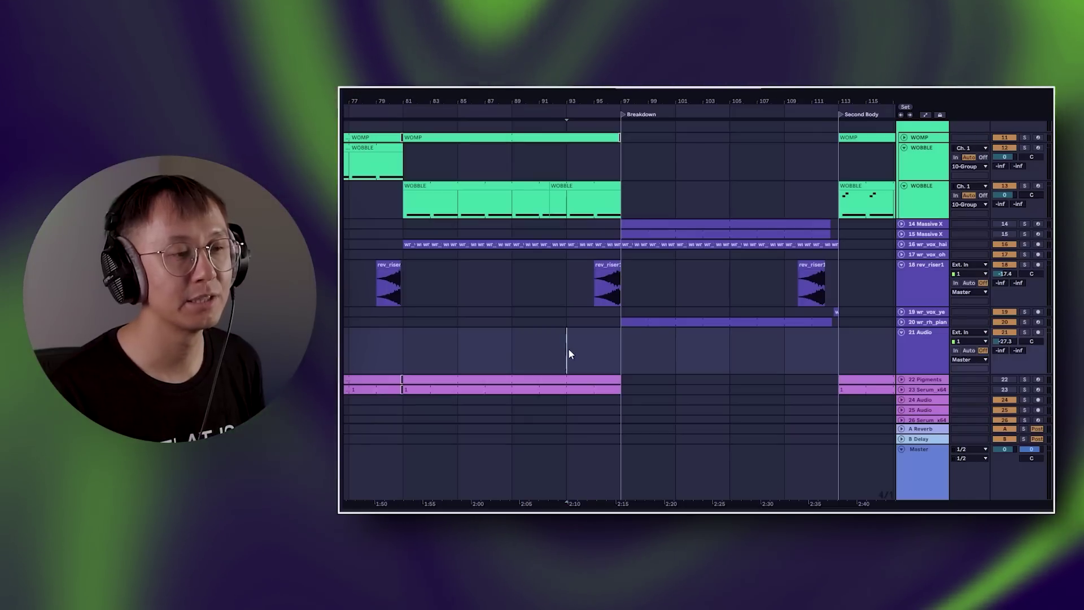
Play the transition into the Breakdown from bar 95, and paste the VEDM Impact clip on track 21 at bar 97.
click(624, 346)
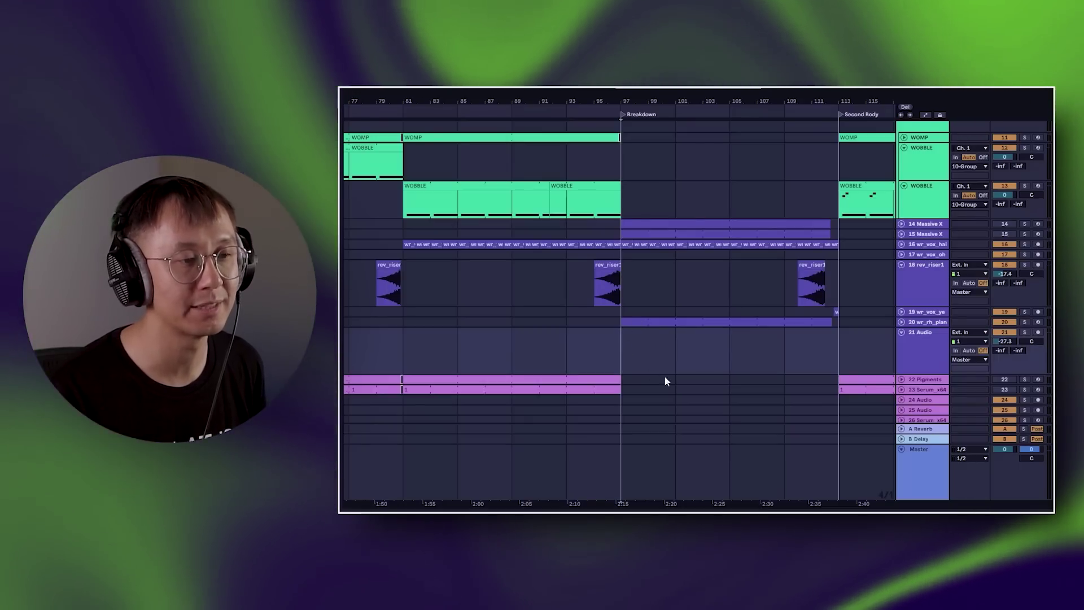
key(ctrl+1)
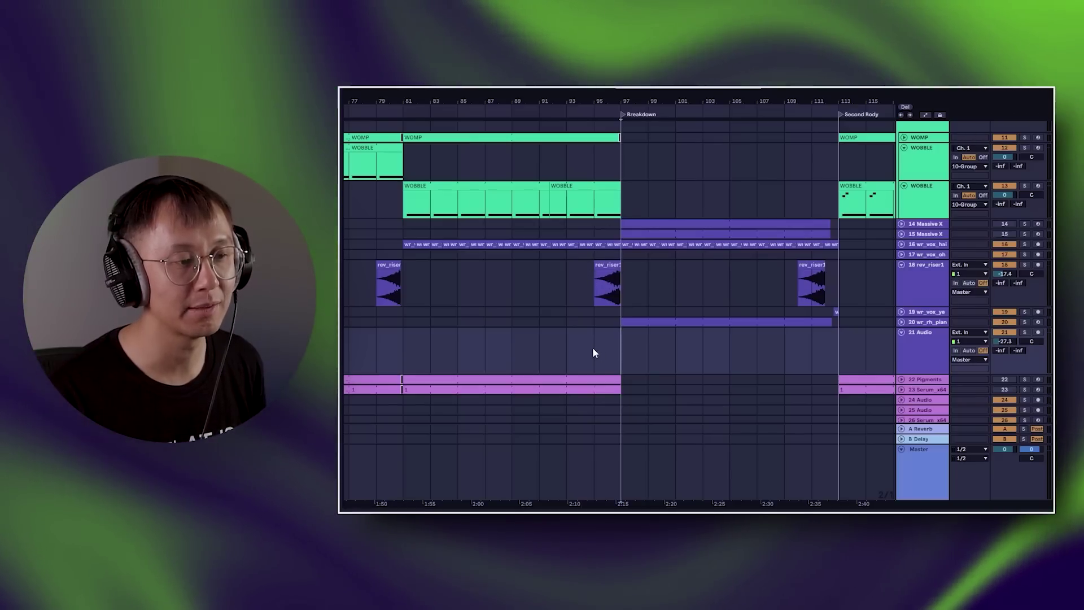
click(593, 353)
key(space)
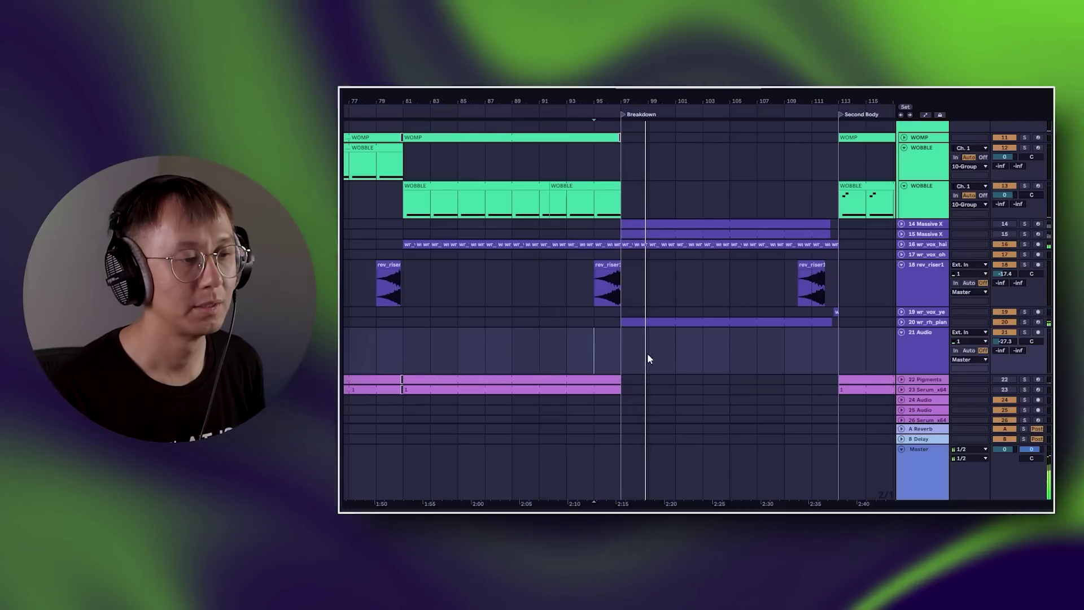
click(622, 354)
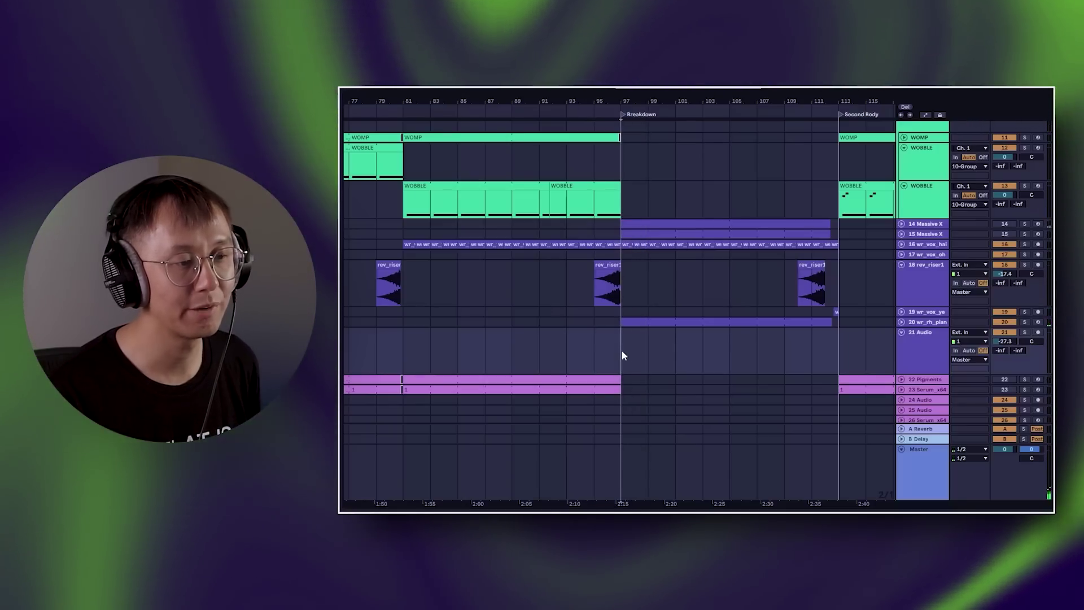
key(ctrl+v)
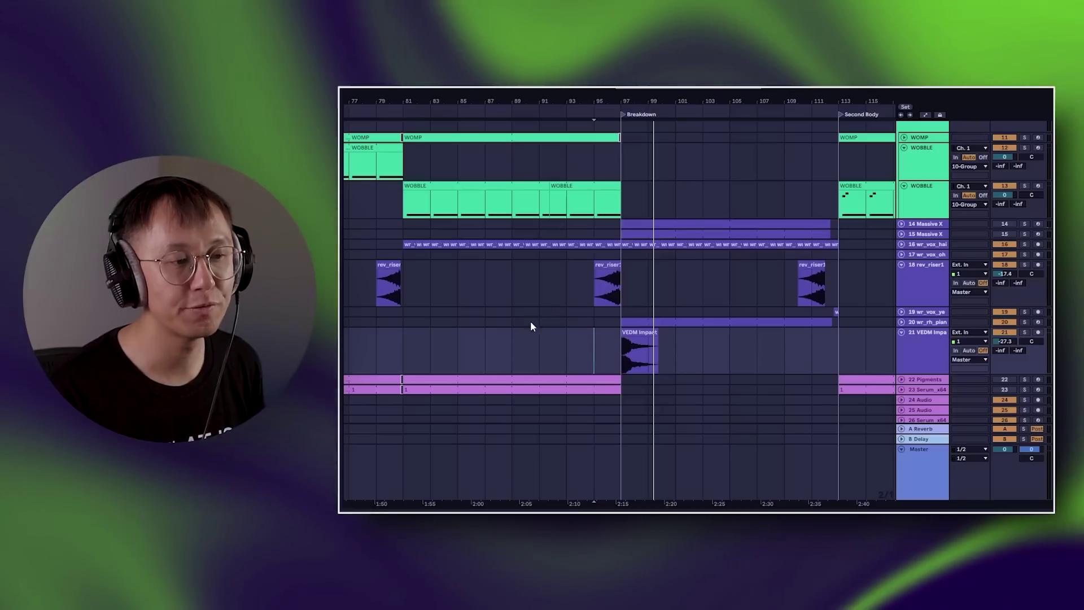
click(620, 353)
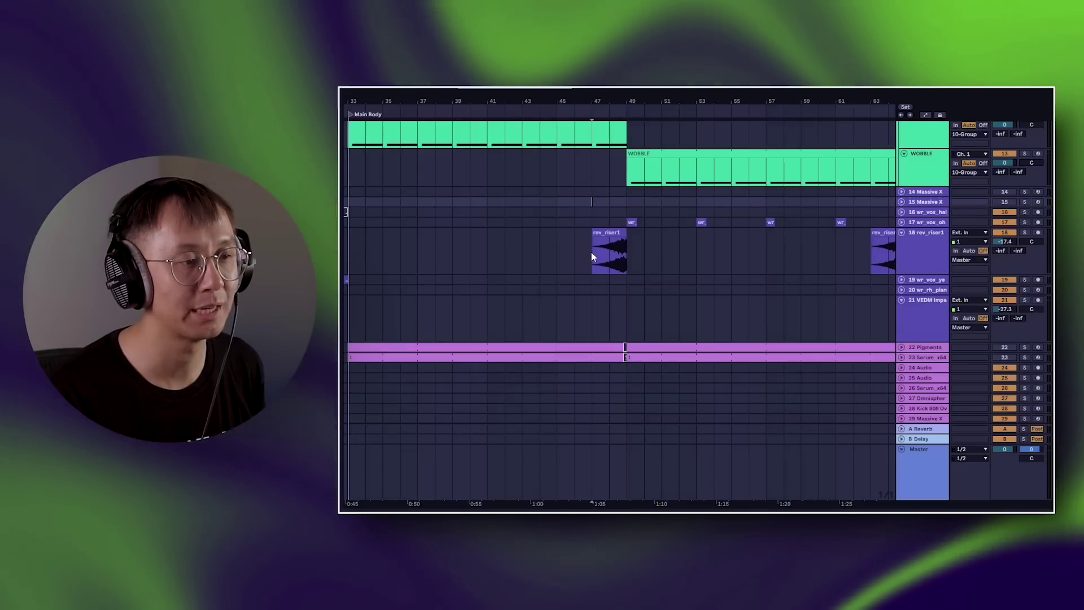
Play the transition with the rev_riser1 clip starting at bar 47.
click(591, 254)
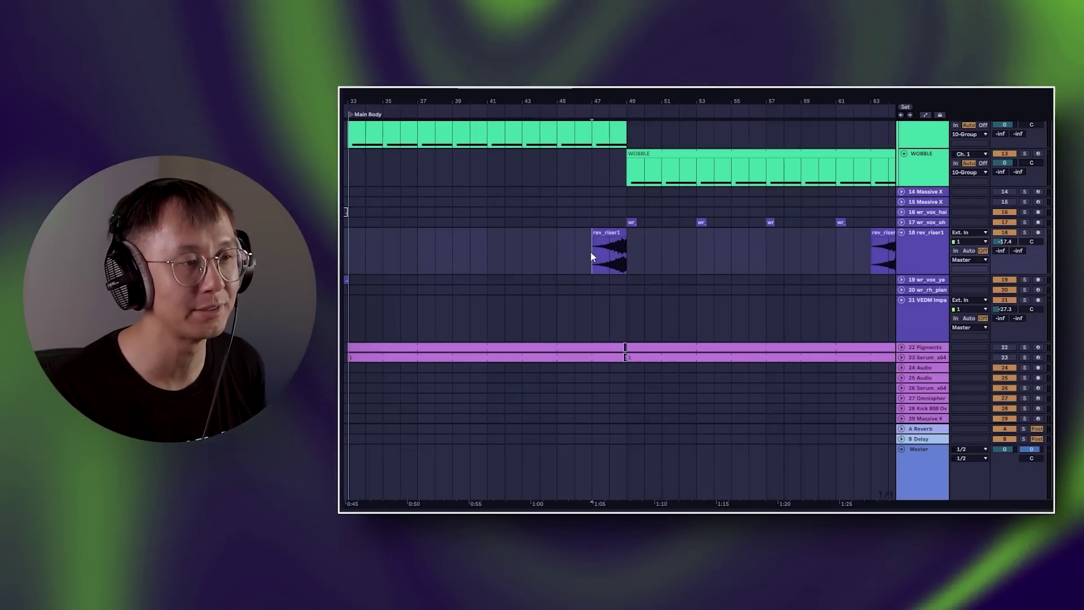
key(space)
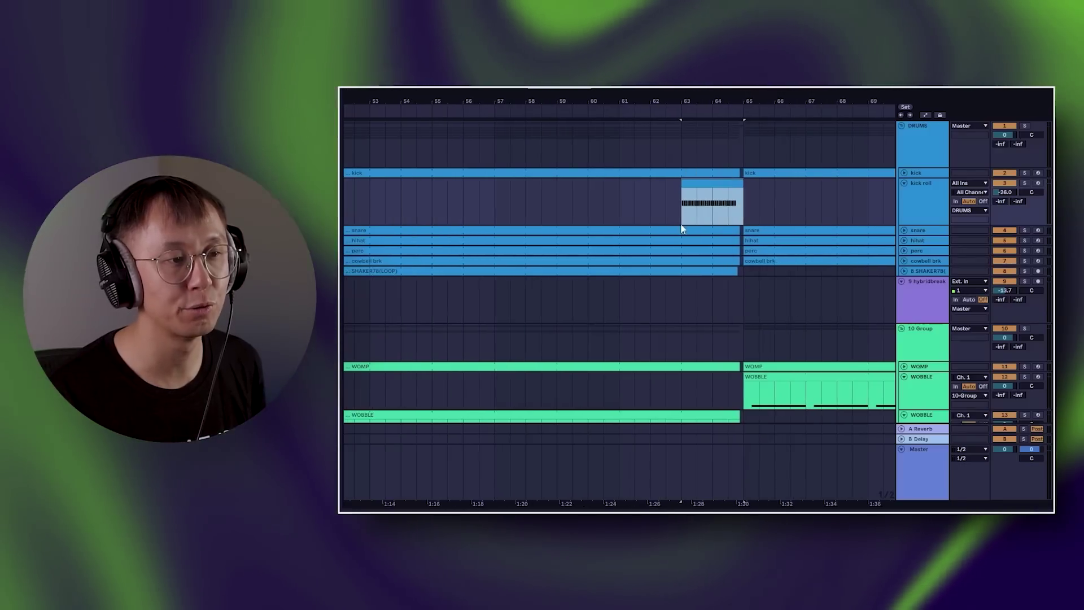
Examine the short kick roll clip leading into bar 65, highlighting bars 61 to 65 on its track.
click(682, 210)
scroll(713, 219, up, 1)
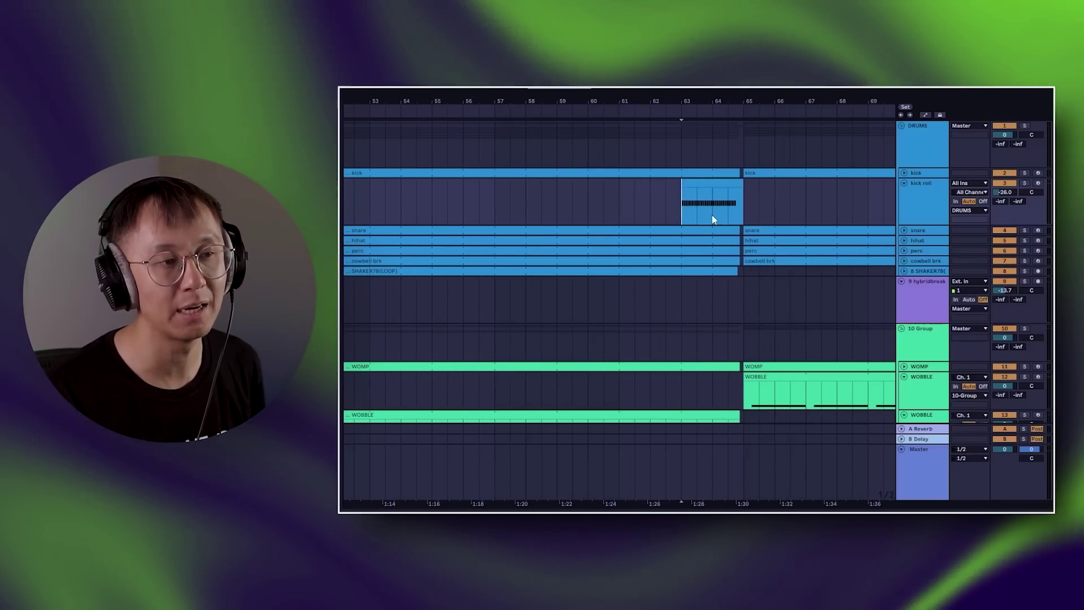
drag(712, 219, 748, 218)
drag(625, 213, 741, 215)
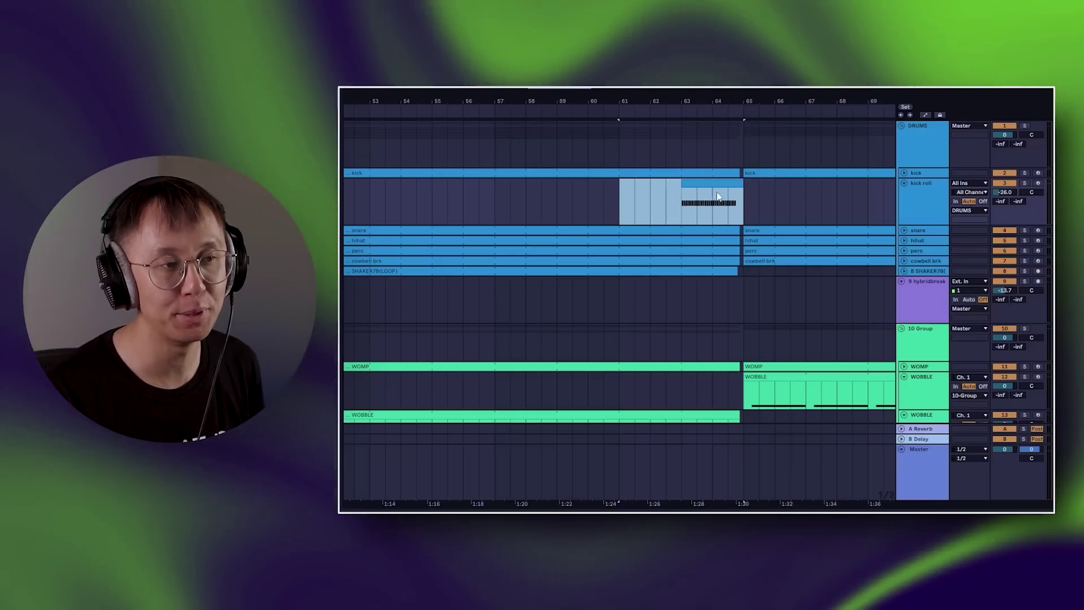
key(minus)
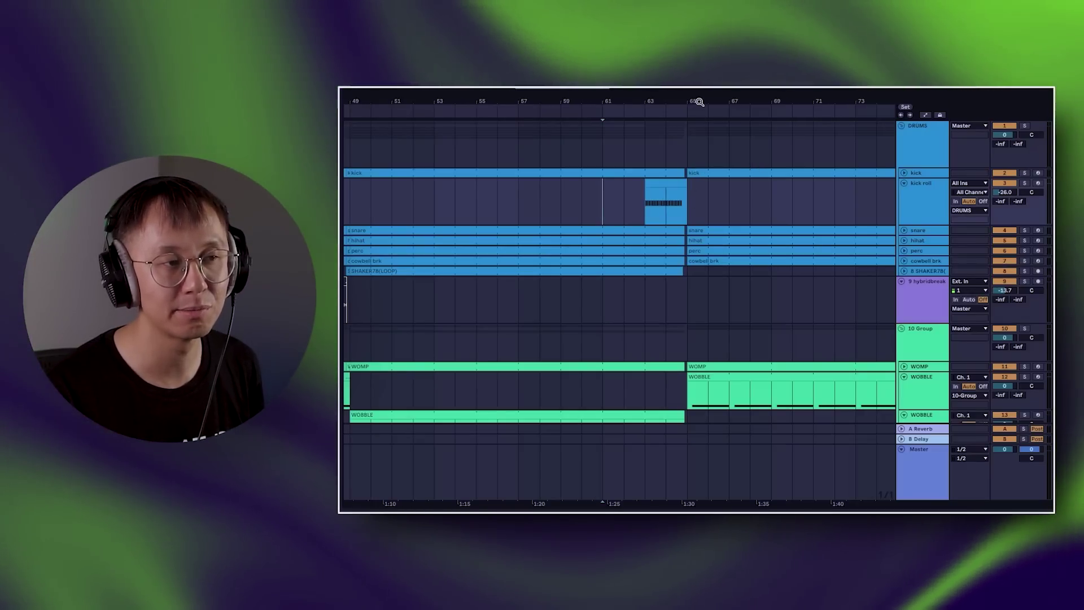
Select the intro's kick roll from bar 17 to bar 33 and open that clip.
drag(700, 101, 711, 68)
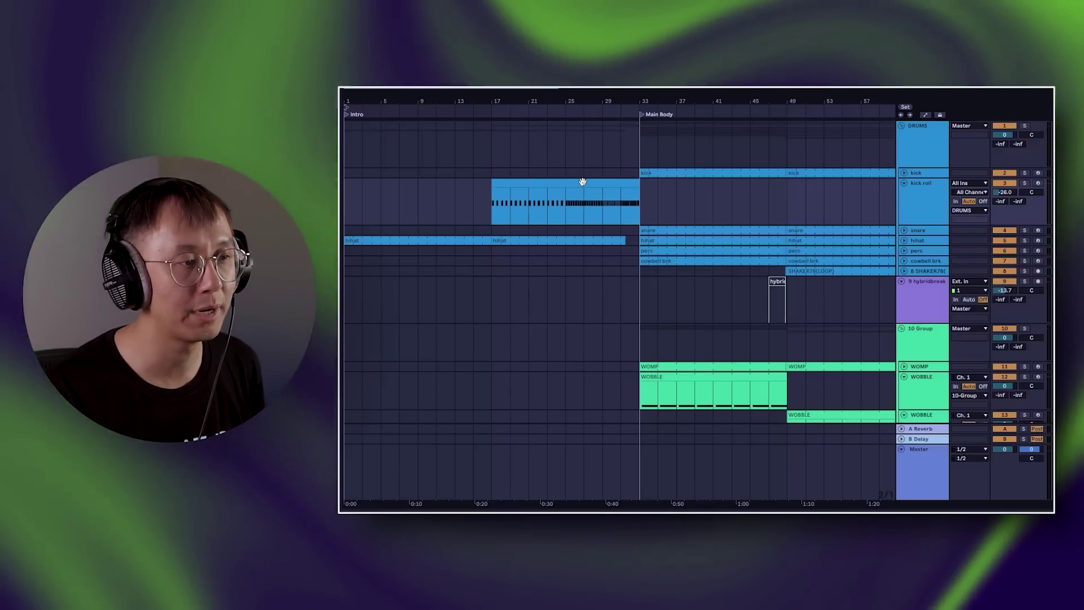
drag(484, 202, 637, 208)
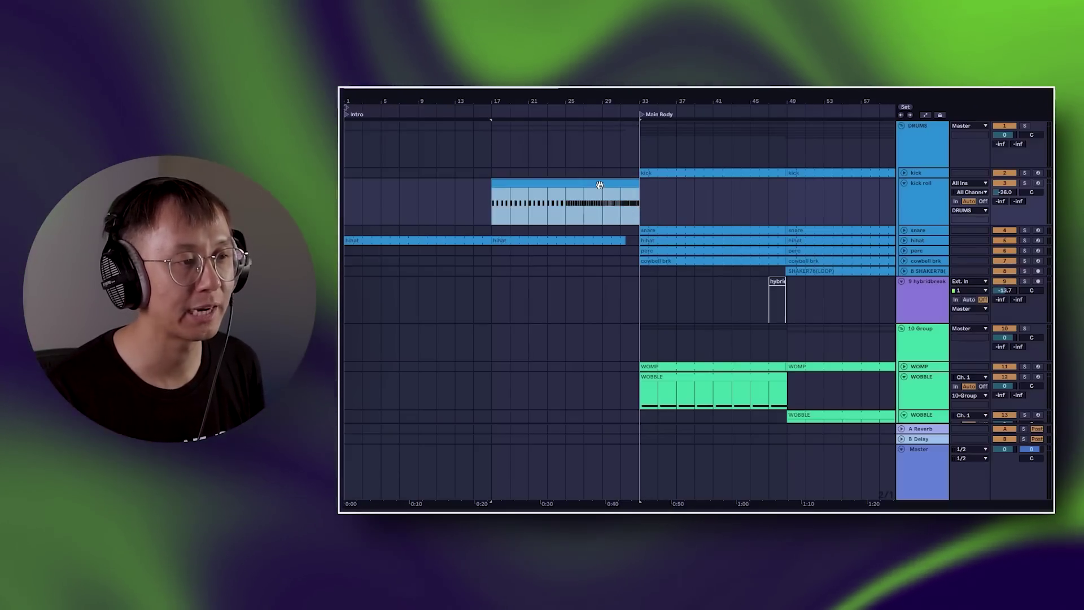
double_click(601, 184)
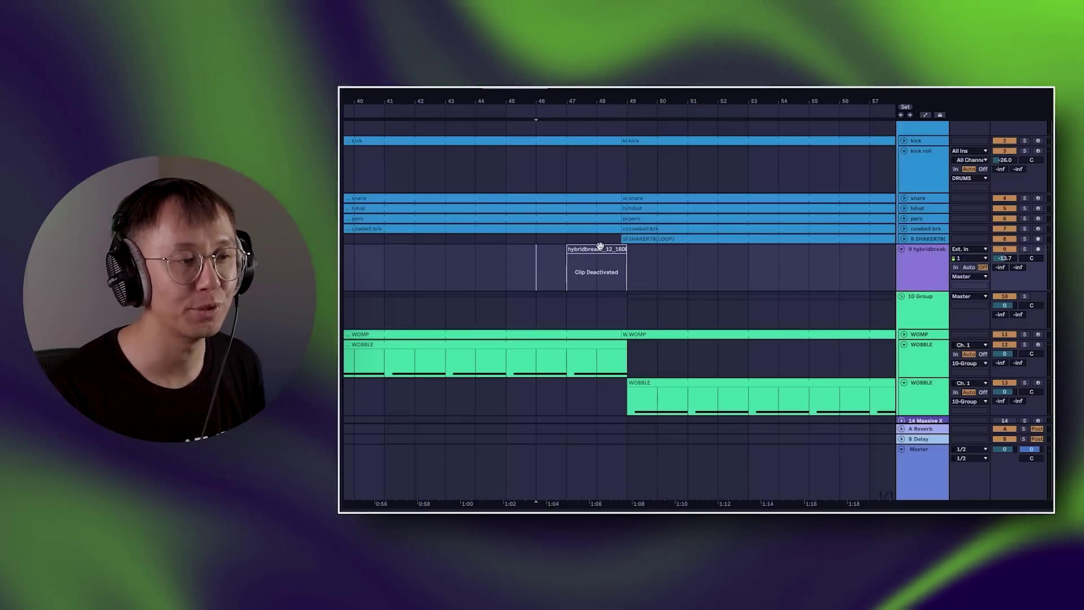
Activate the hybridbreaks_12_160BPM clip at bars 47 to 49 on track 9 and play it soloed.
scroll(592, 249, up, 4)
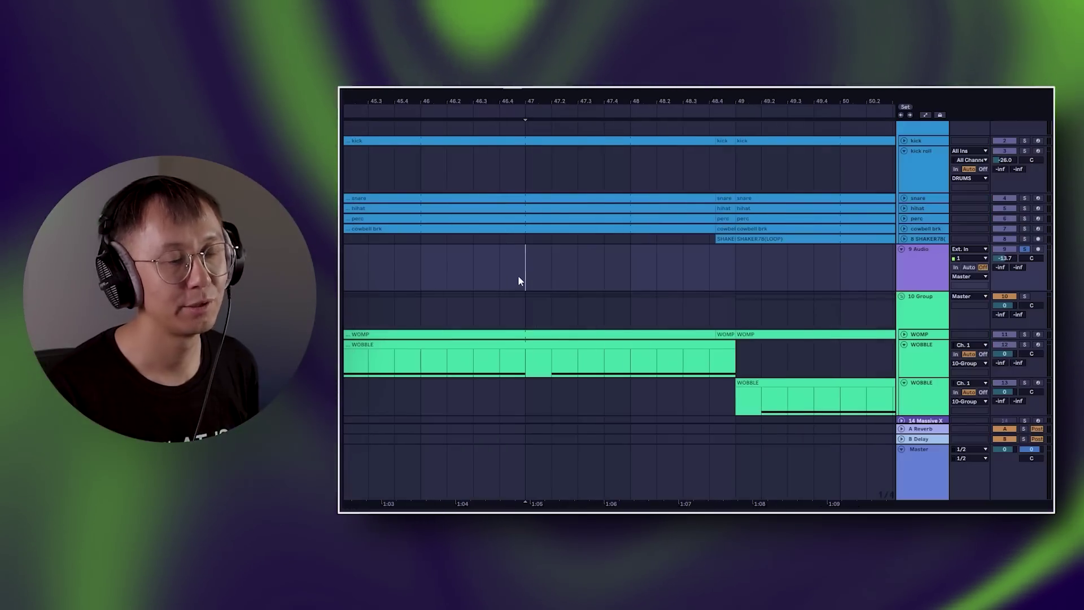
key(0)
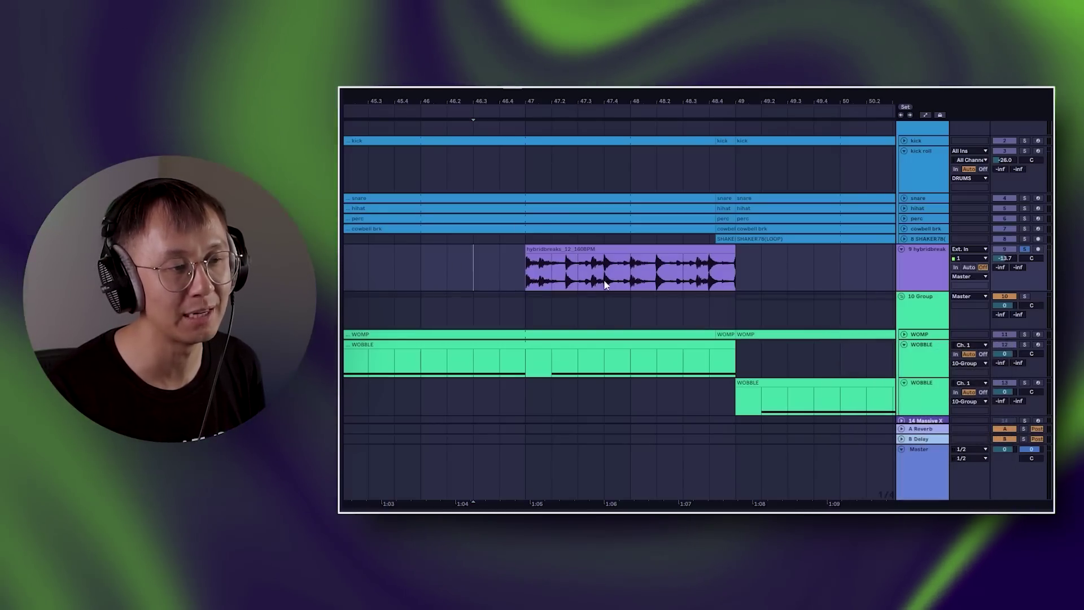
click(652, 264)
key(ctrl+l)
key(space)
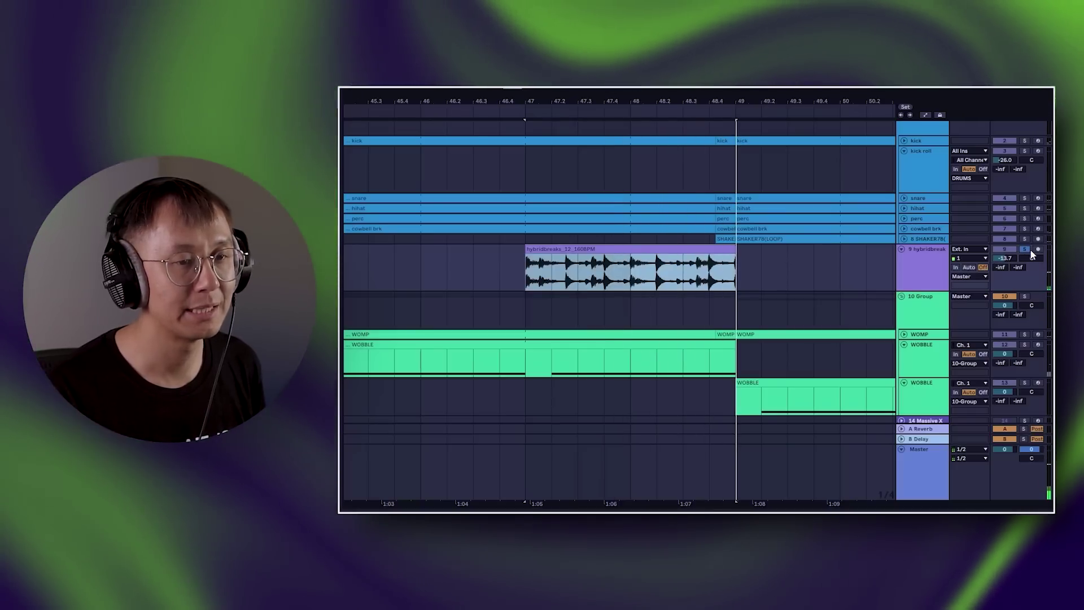
Unsolo track 9, deactivate the regular drum clips between bars 47 and 49, and play from bar 45.
click(1029, 251)
drag(538, 162, 737, 240)
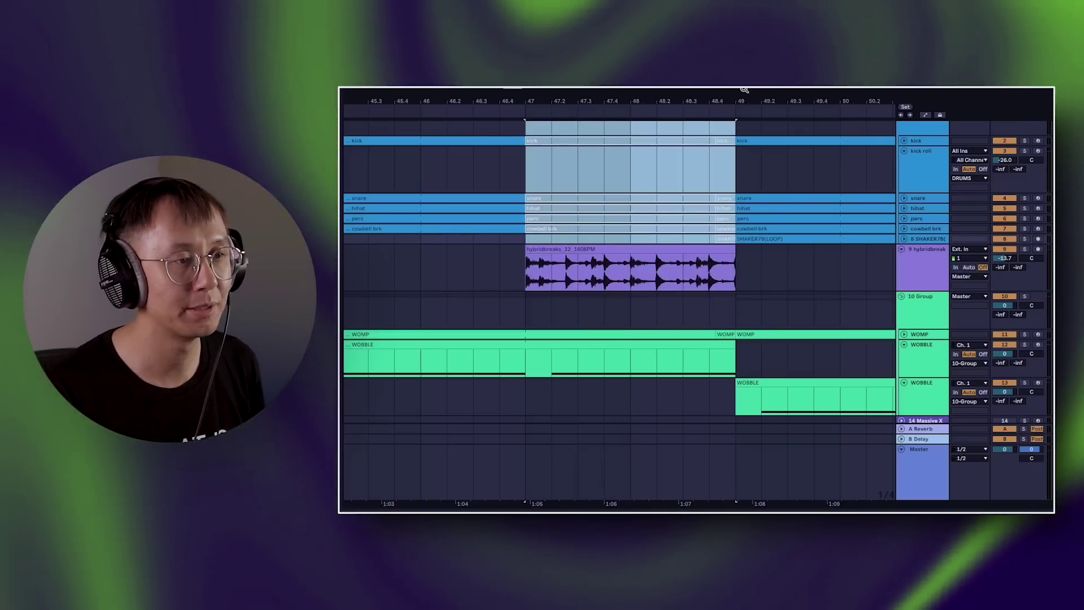
drag(745, 89, 674, 102)
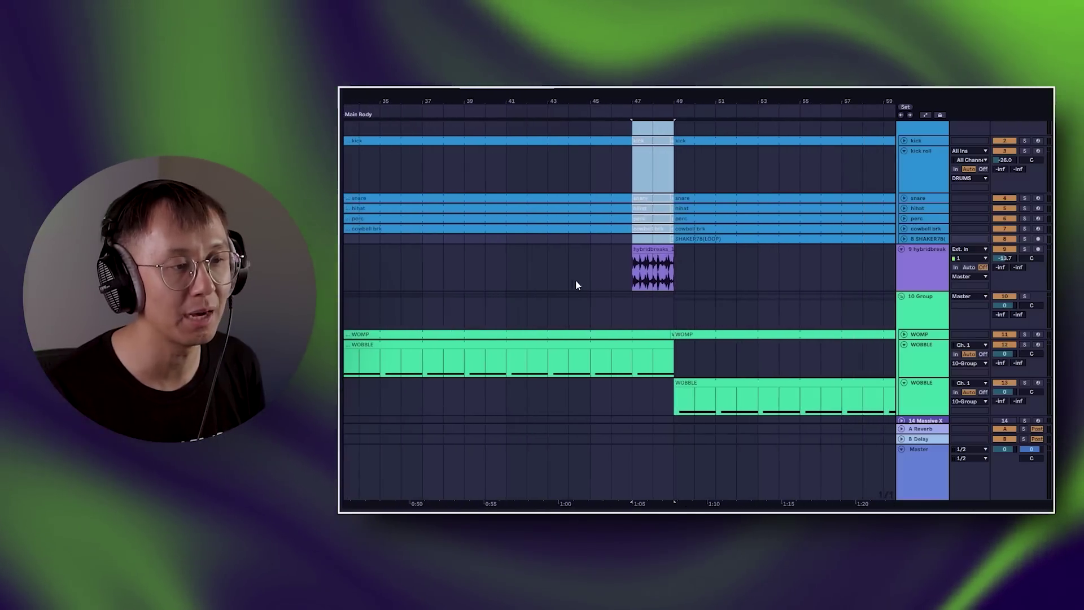
click(591, 277)
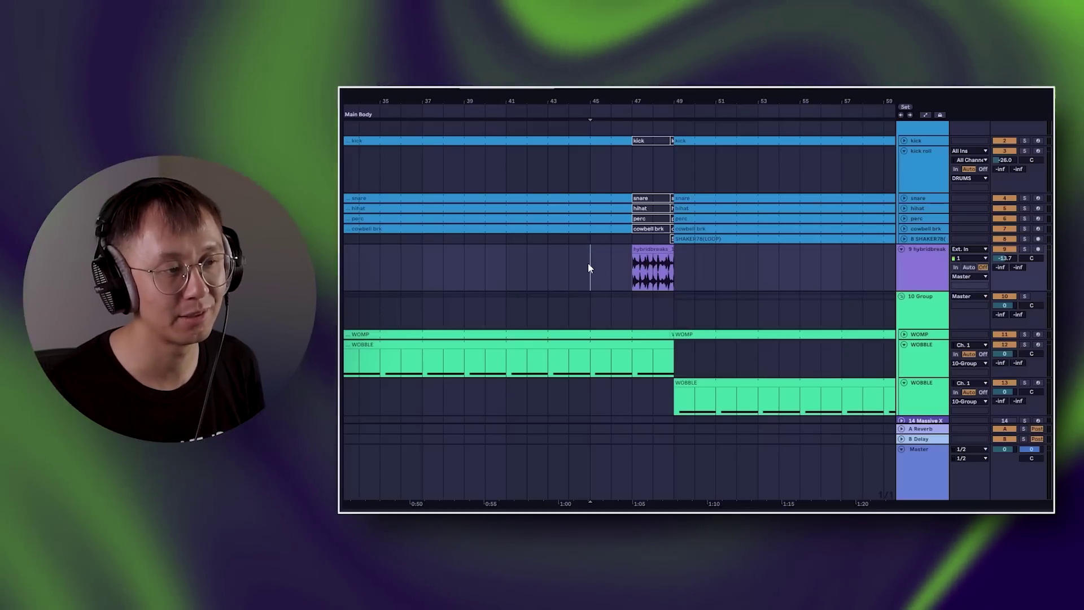
key(space)
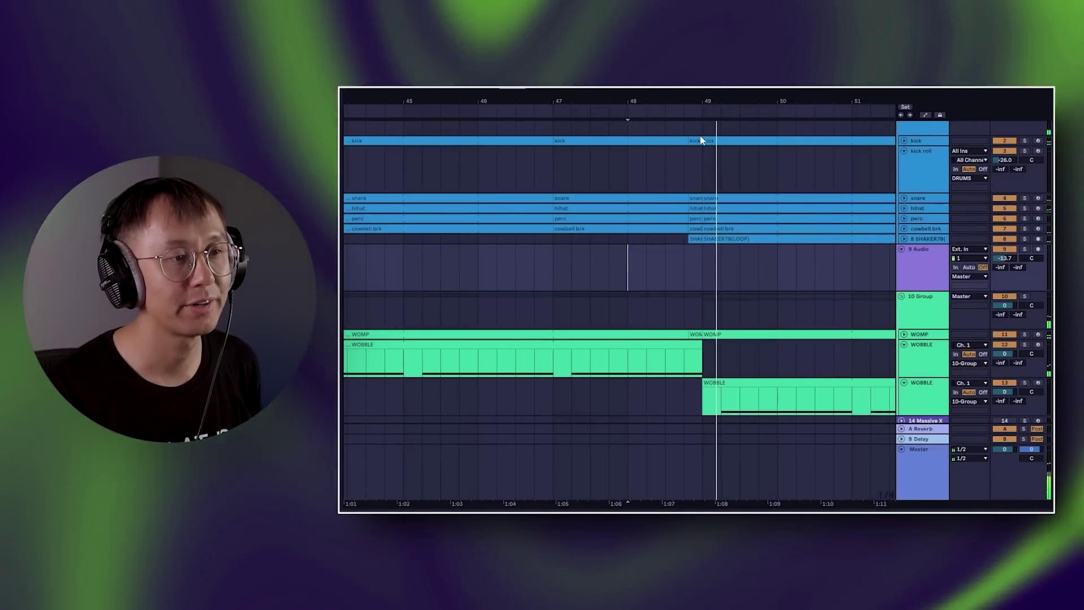
Deactivate the drum clips, from kick to SHAKER78(LOOP), in the last three sixteenth notes before bar 49, and play from just after bar 48.
drag(695, 141, 698, 239)
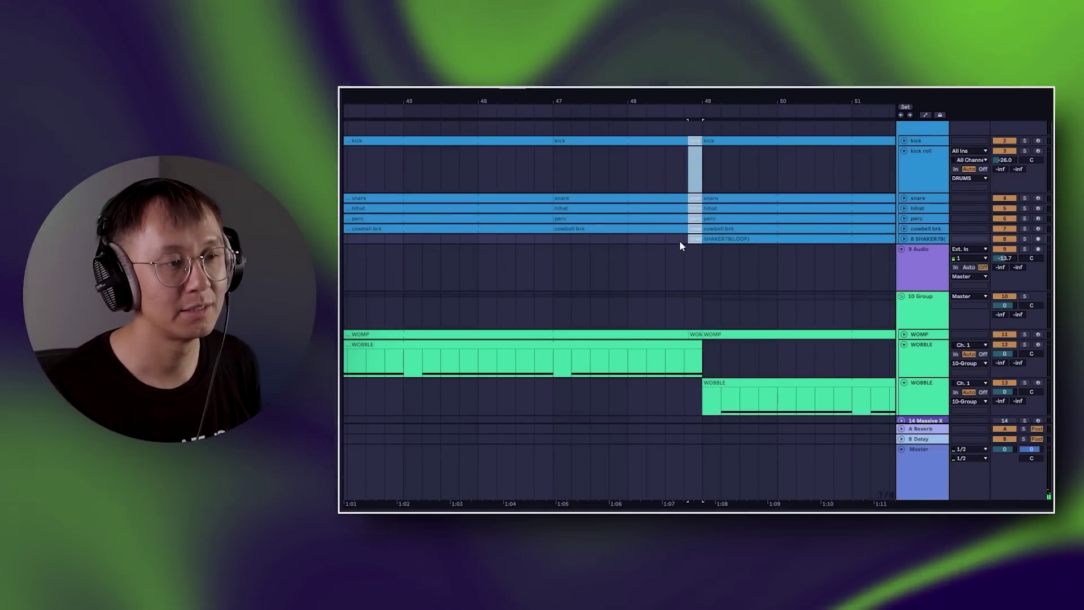
click(684, 240)
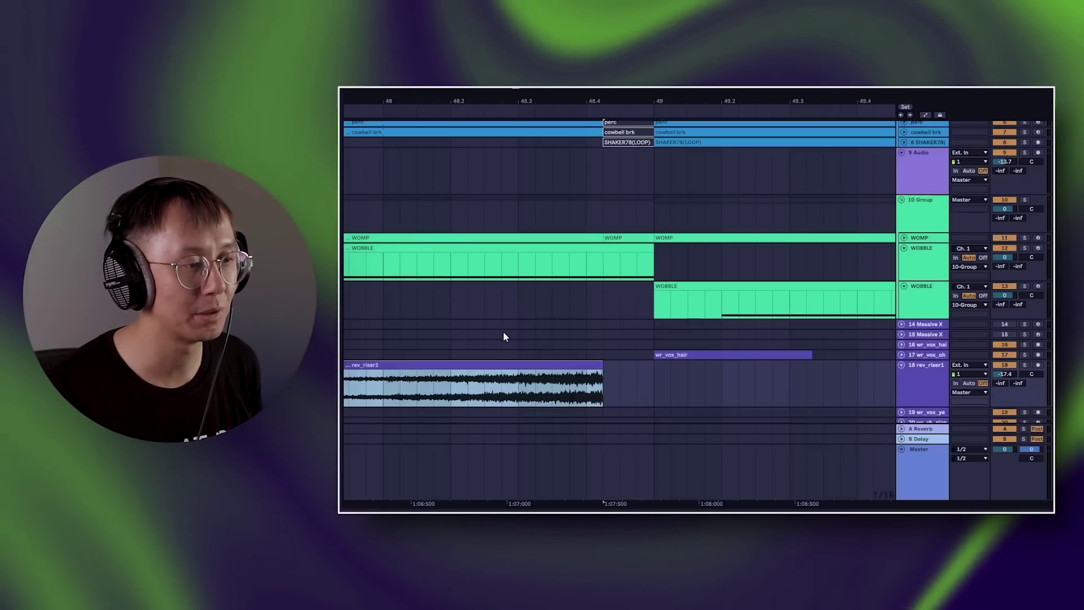
click(466, 327)
key(space)
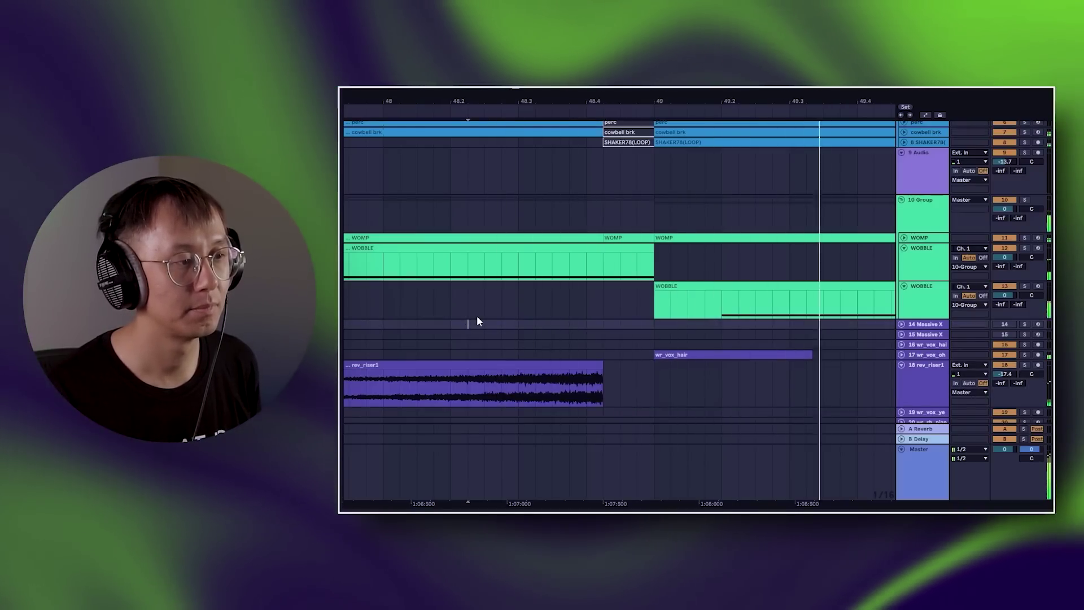
Deactivate the WOMP, WOBBLE and synth clips in the same short gap just before bar 49.
drag(604, 202, 654, 275)
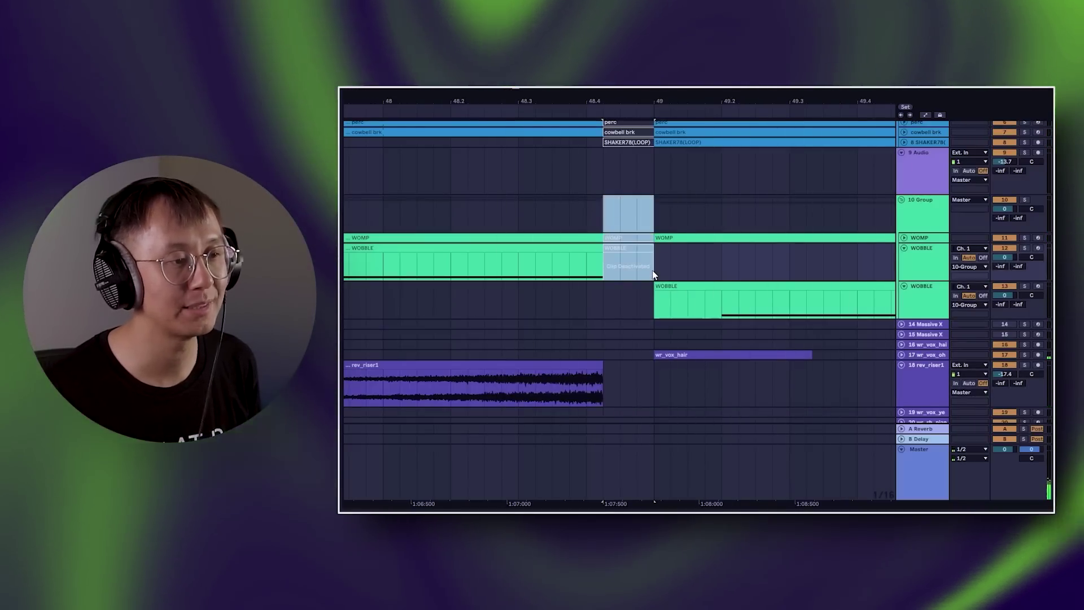
shift+click(605, 295)
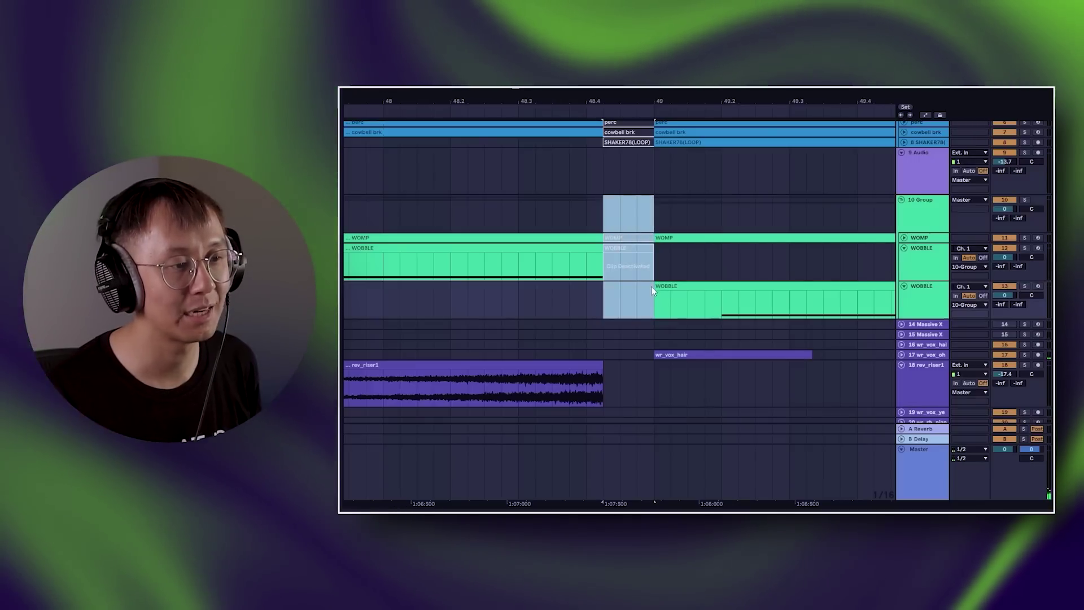
scroll(608, 308, down, 5)
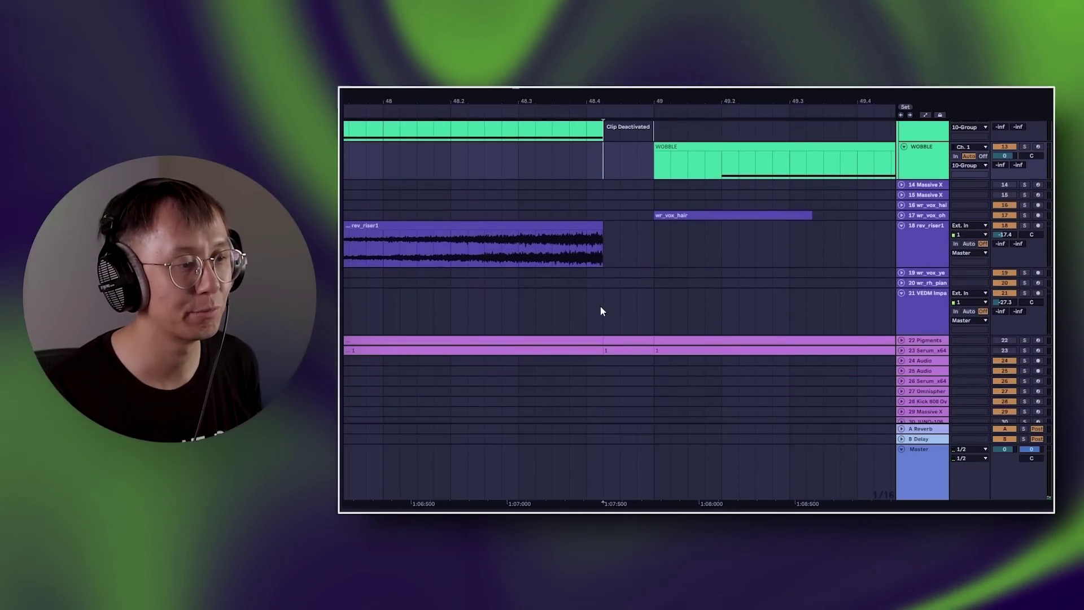
drag(601, 310, 636, 366)
scroll(629, 337, up, 10)
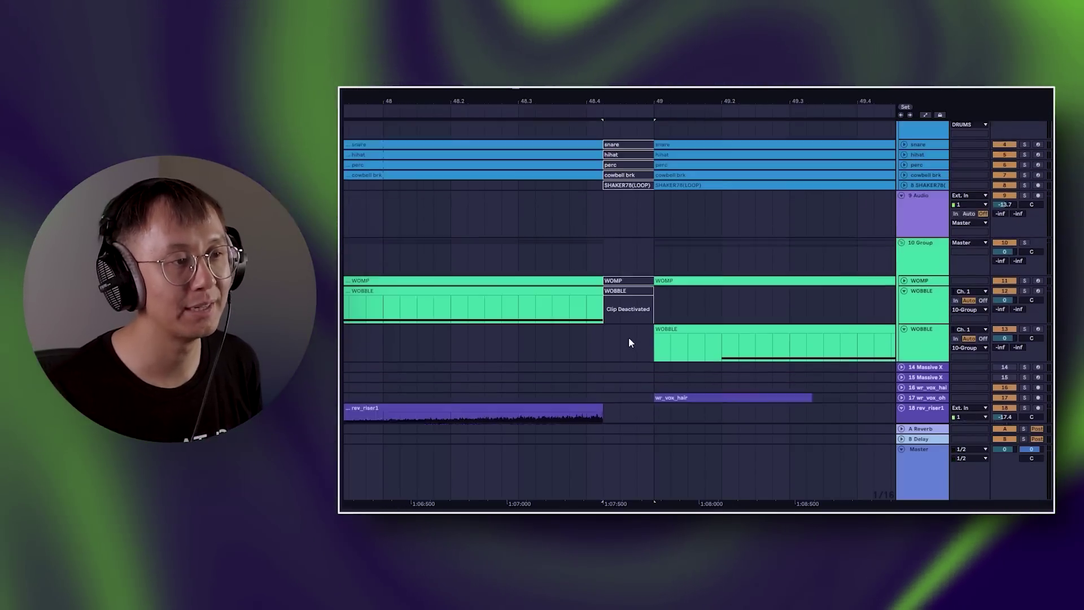
Play the arrangement from bar 47 through bar 49 to hear the silent gap.
drag(639, 96, 640, 63)
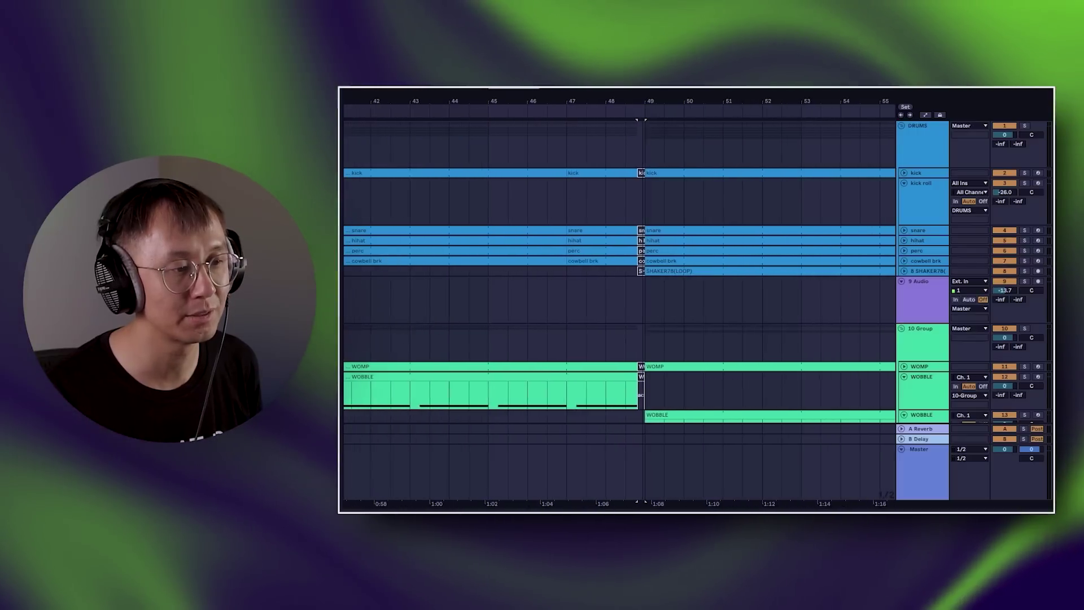
click(567, 294)
key(space)
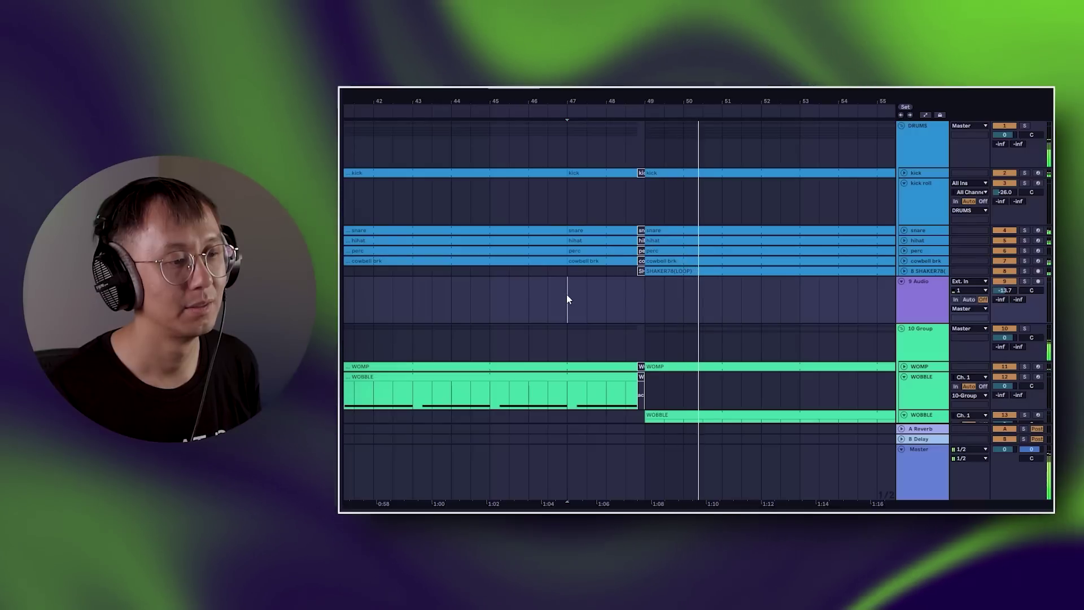
key(space)
click(646, 292)
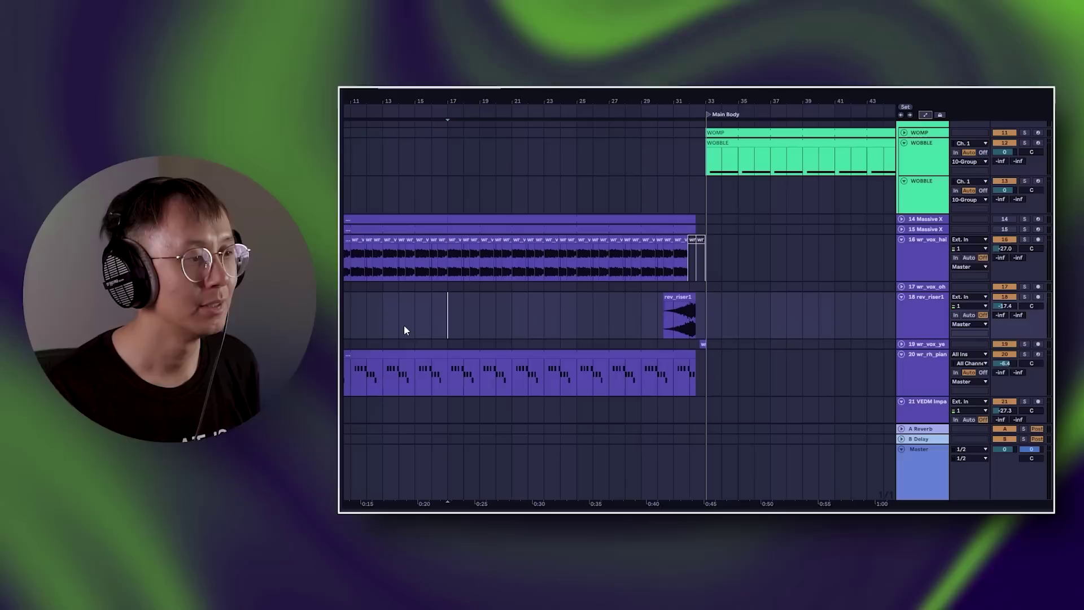
Show the automation lanes and play track 16 soloed from bar 25 to hear its EQ Eight frequency sweep.
click(925, 115)
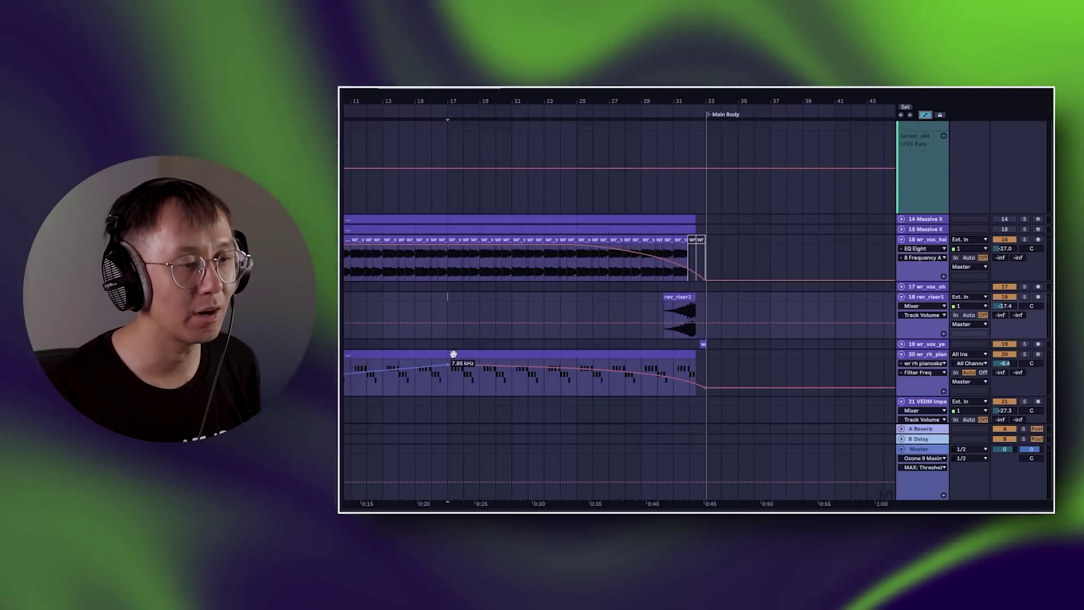
click(1024, 240)
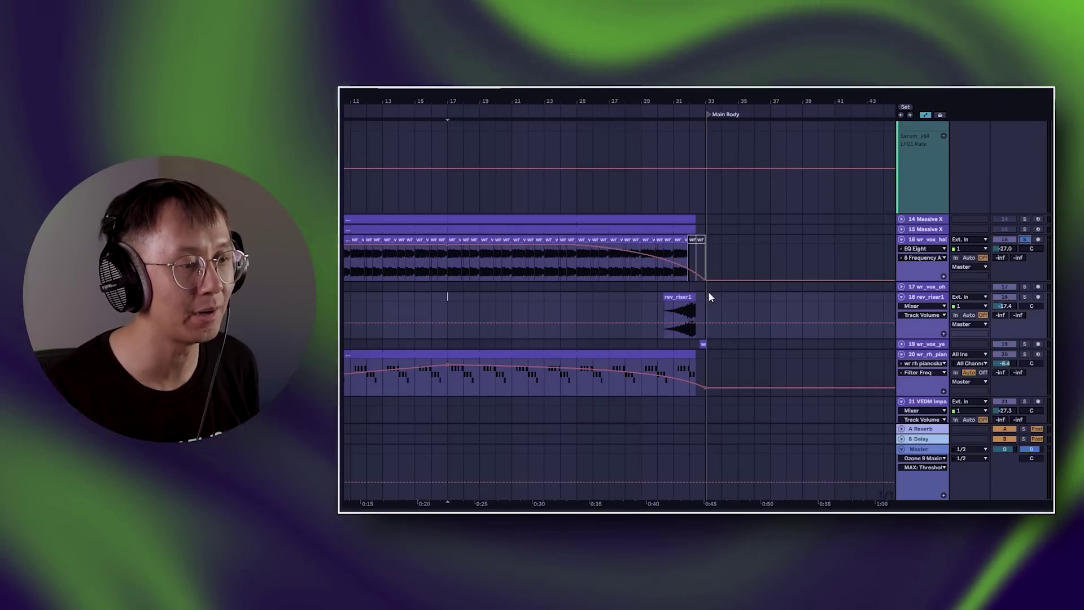
click(446, 378)
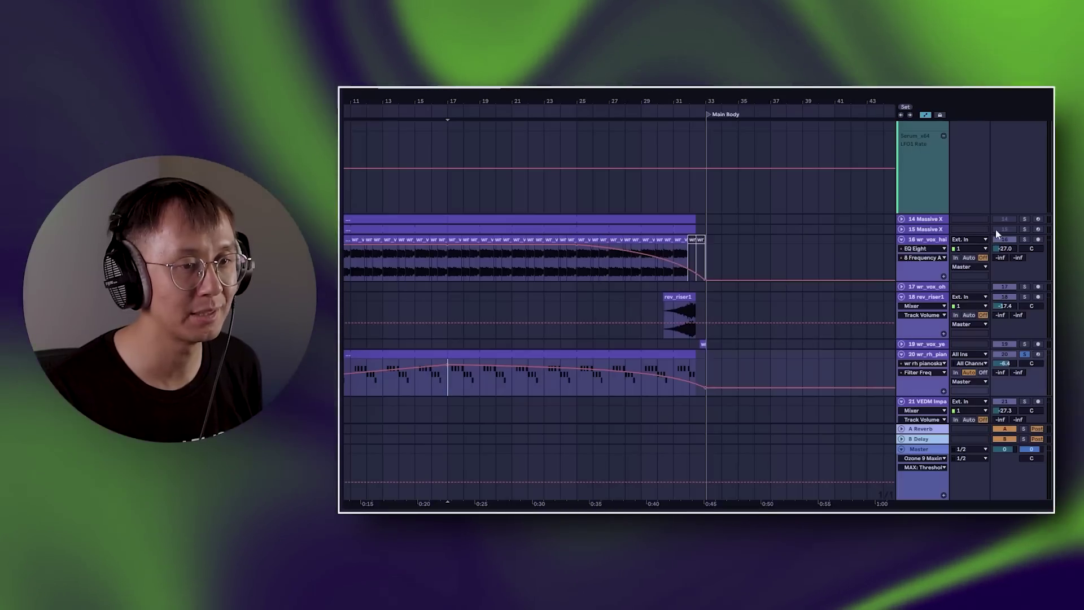
click(1025, 239)
click(581, 266)
key(space)
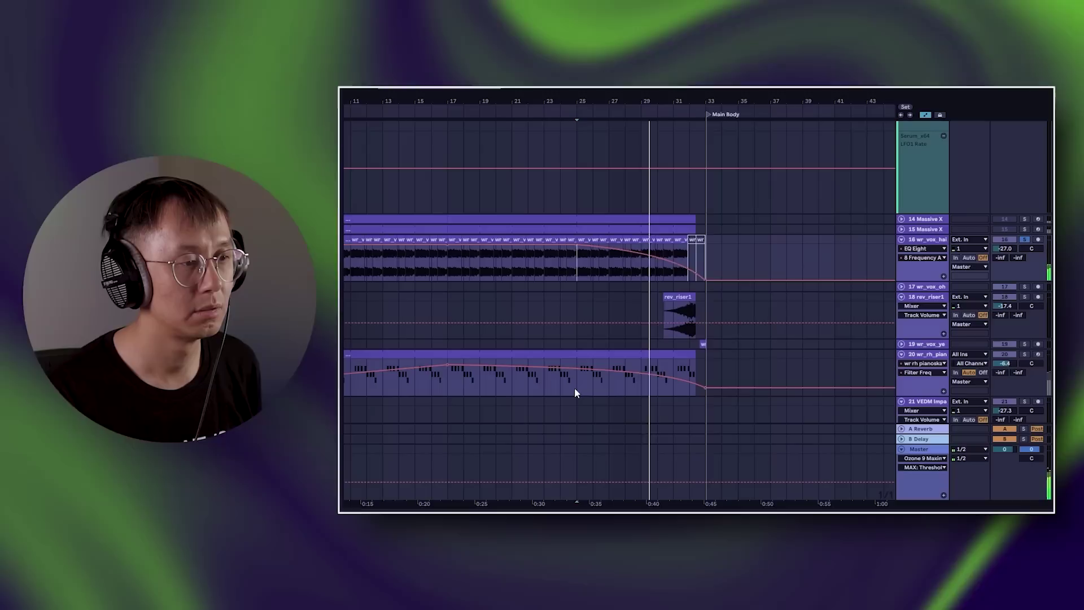
Play track 20 soloed from bar 27 to hear its Filter Freq automation, unsolo it and hide the automation lanes.
click(574, 388)
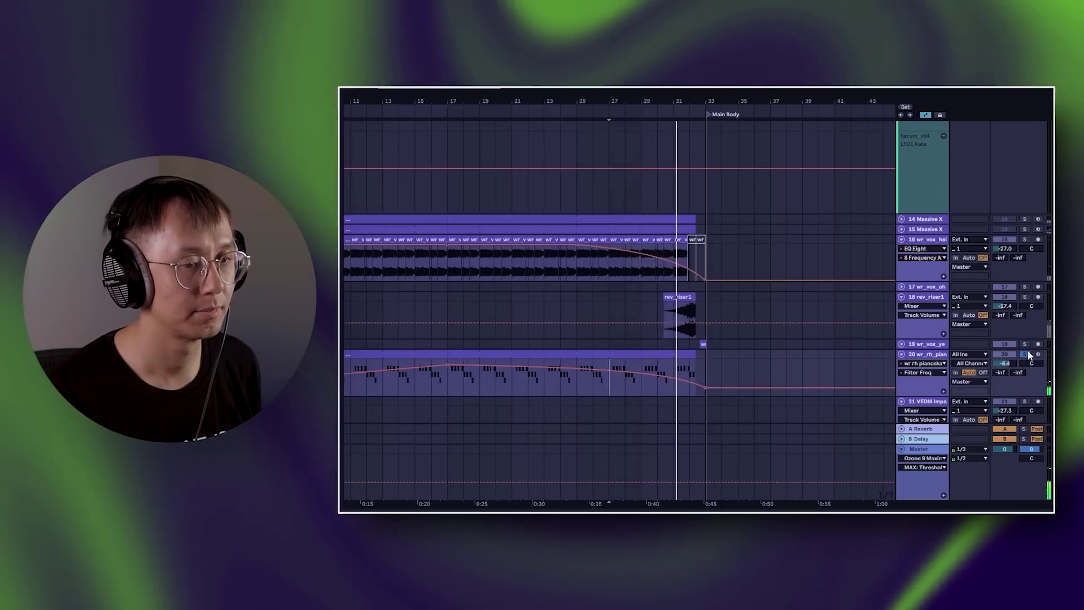
click(1025, 354)
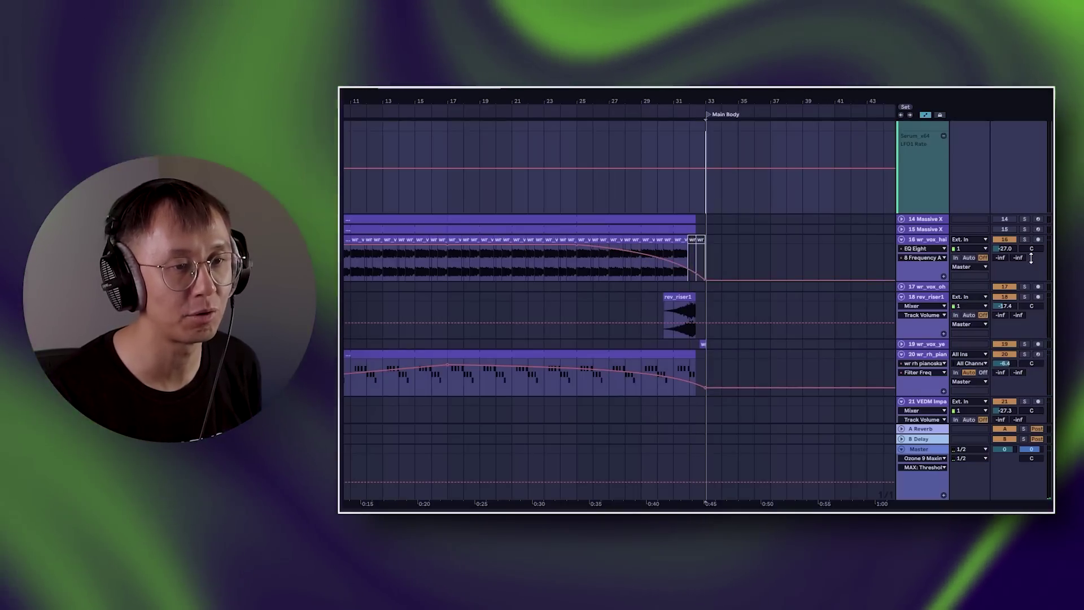
key(a)
click(577, 306)
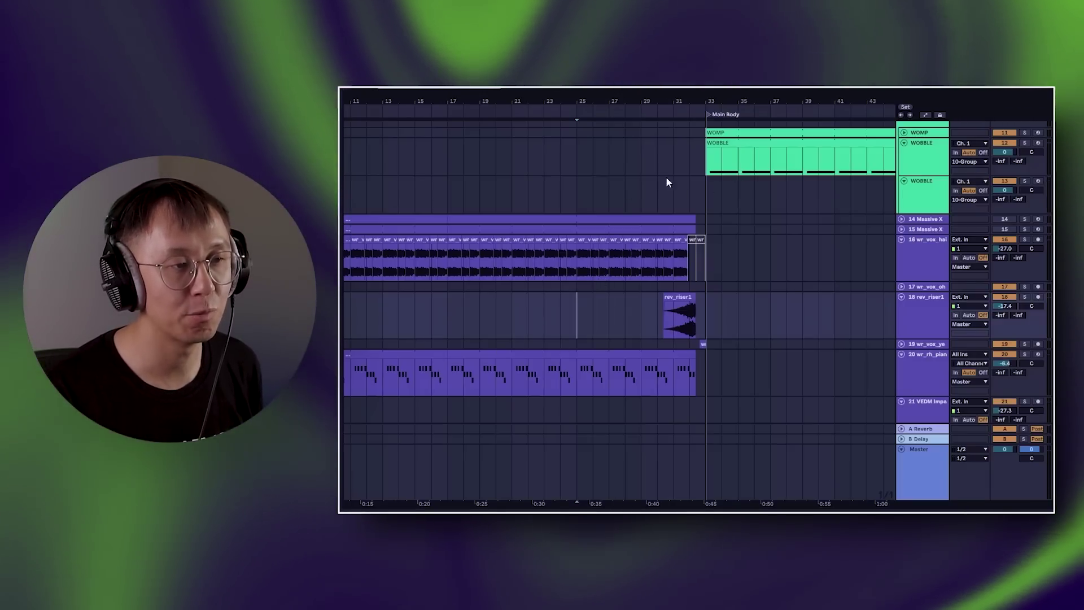
click(709, 183)
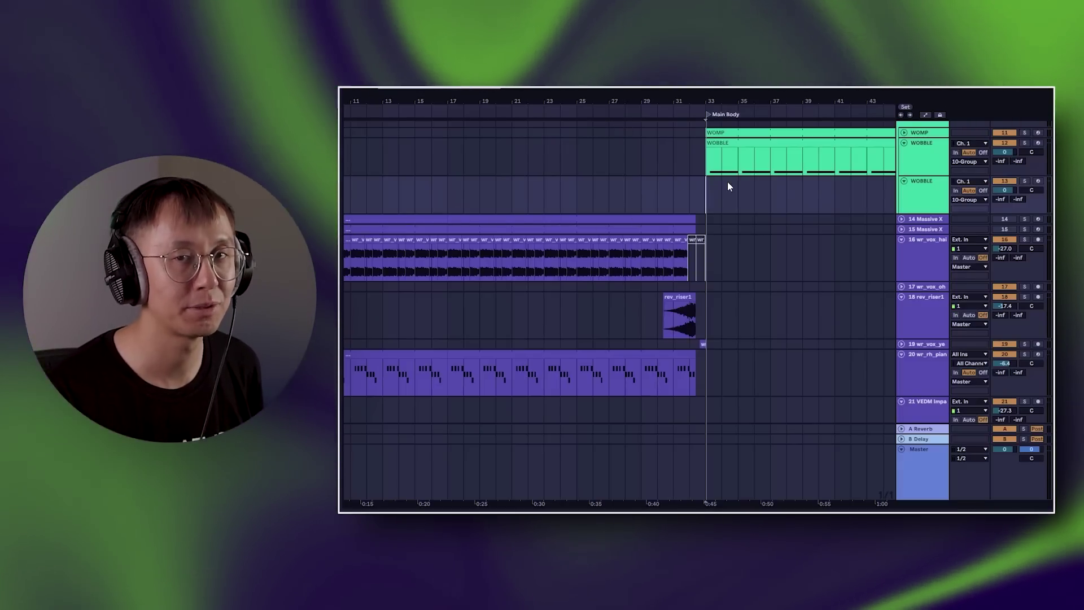
click(643, 312)
scroll(627, 312, up, 3)
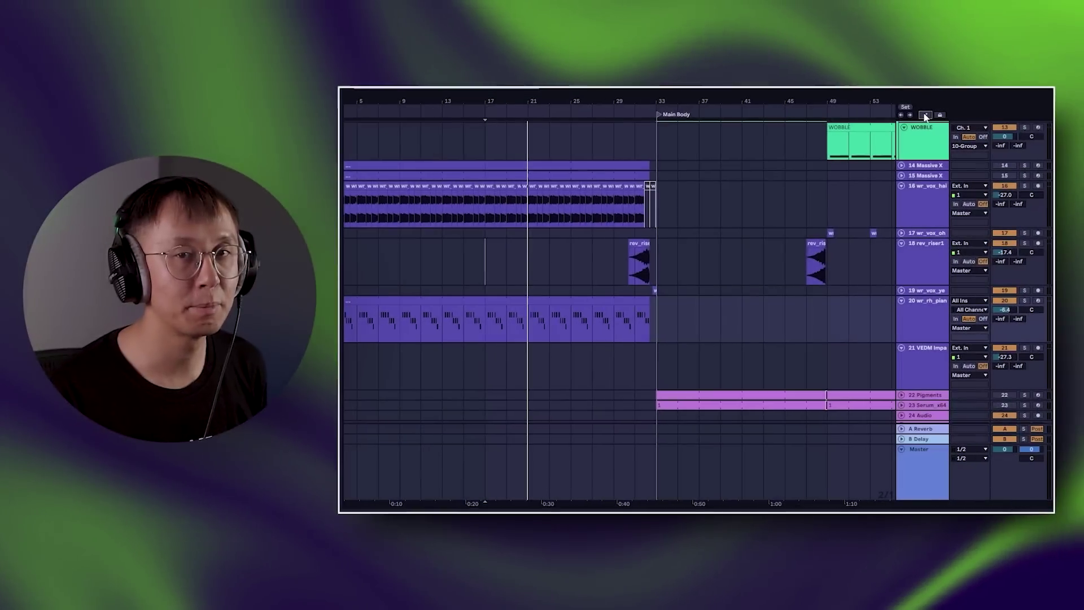
Show the Rev INTENSITY Dry/Wet Balance automation on track 20 and play that track soloed through the intro's build-up.
click(925, 116)
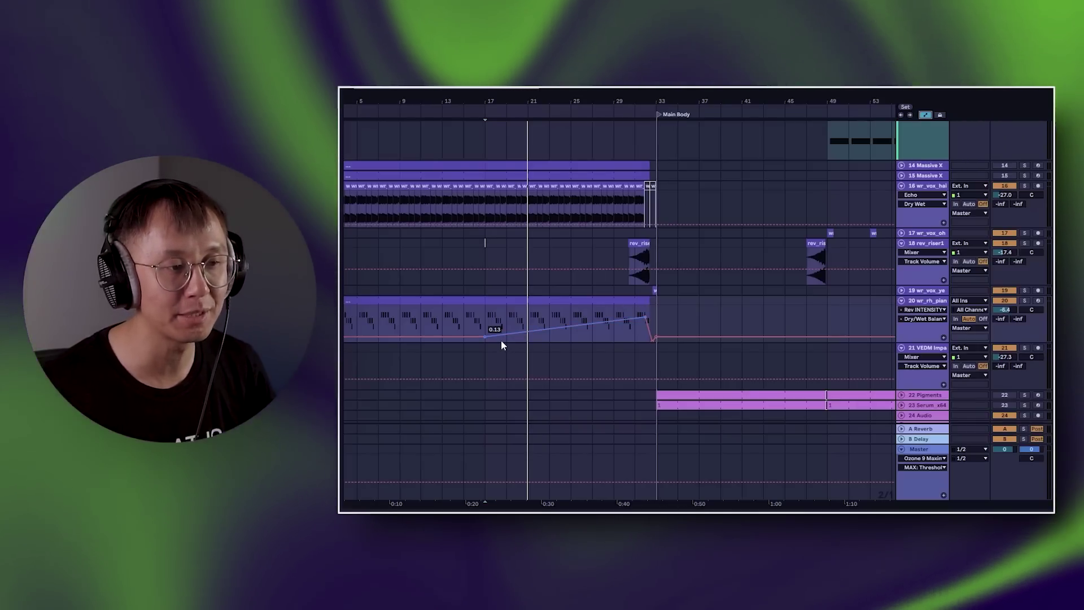
click(501, 340)
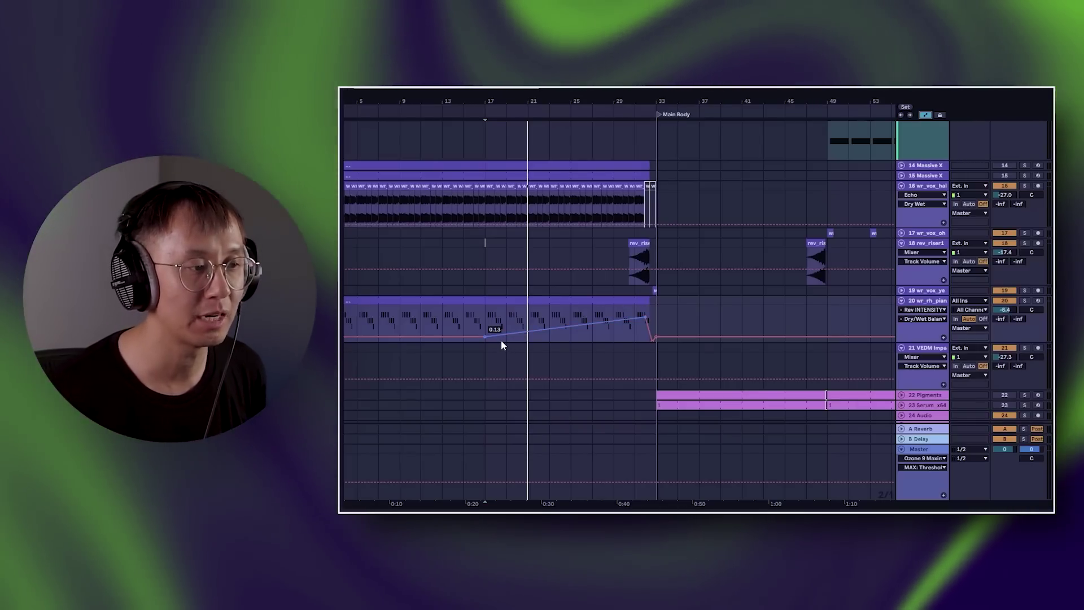
click(1025, 300)
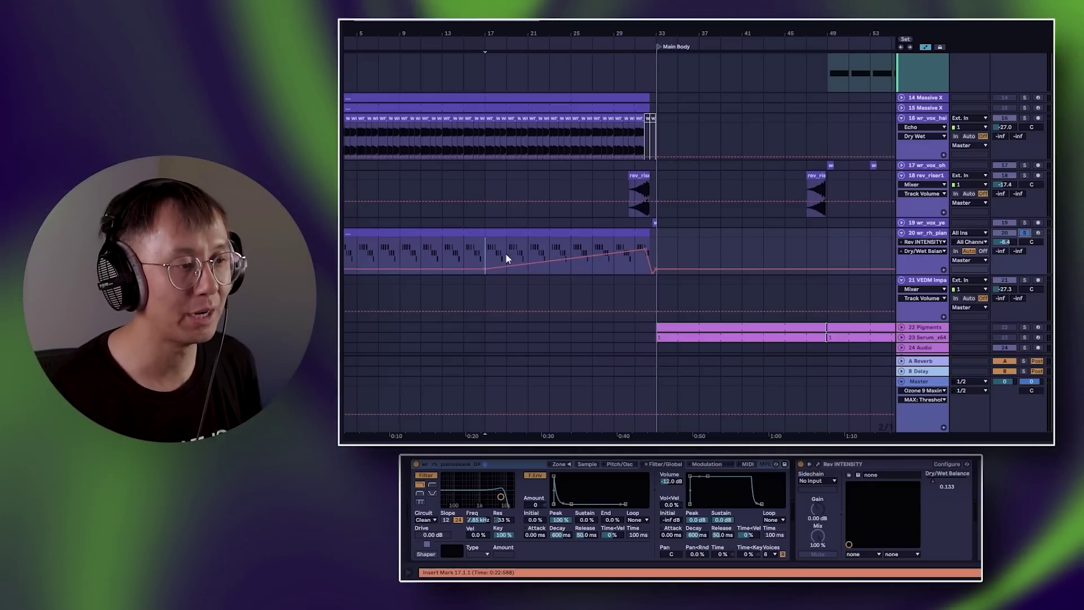
key(space)
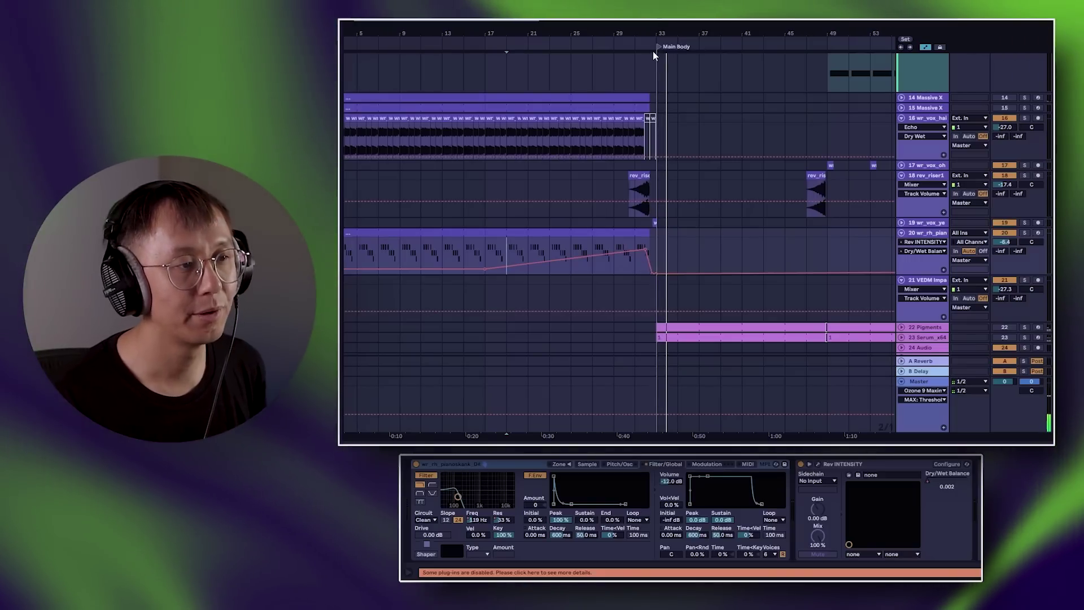
Examine the end of track 20's Dry/Wet Balance automation before the Main Body and place the insert marker at bar 17.
scroll(647, 254, up, 5)
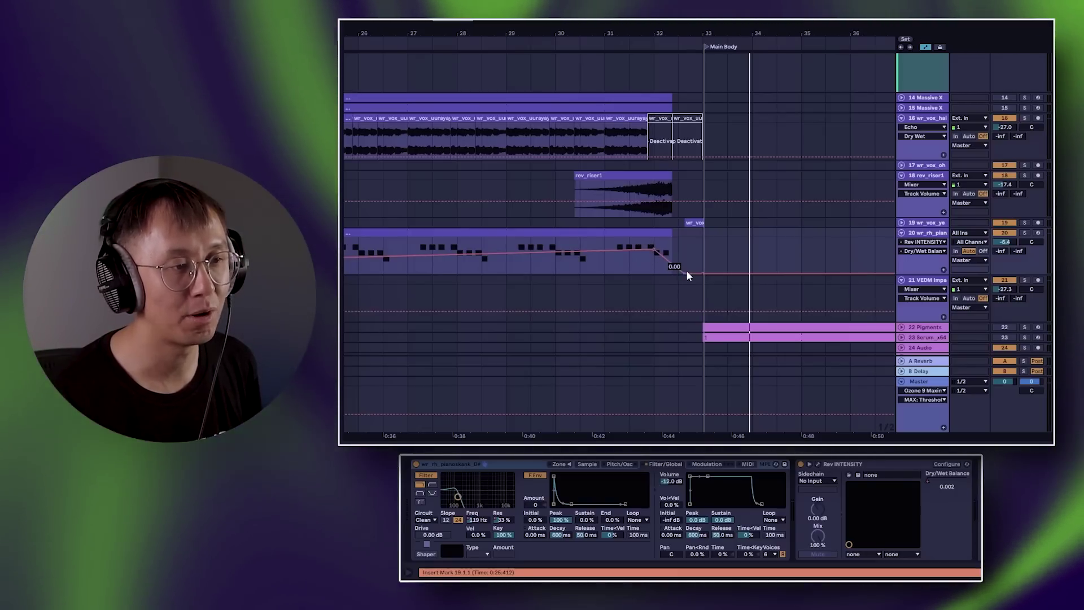
drag(682, 29, 683, 17)
click(532, 249)
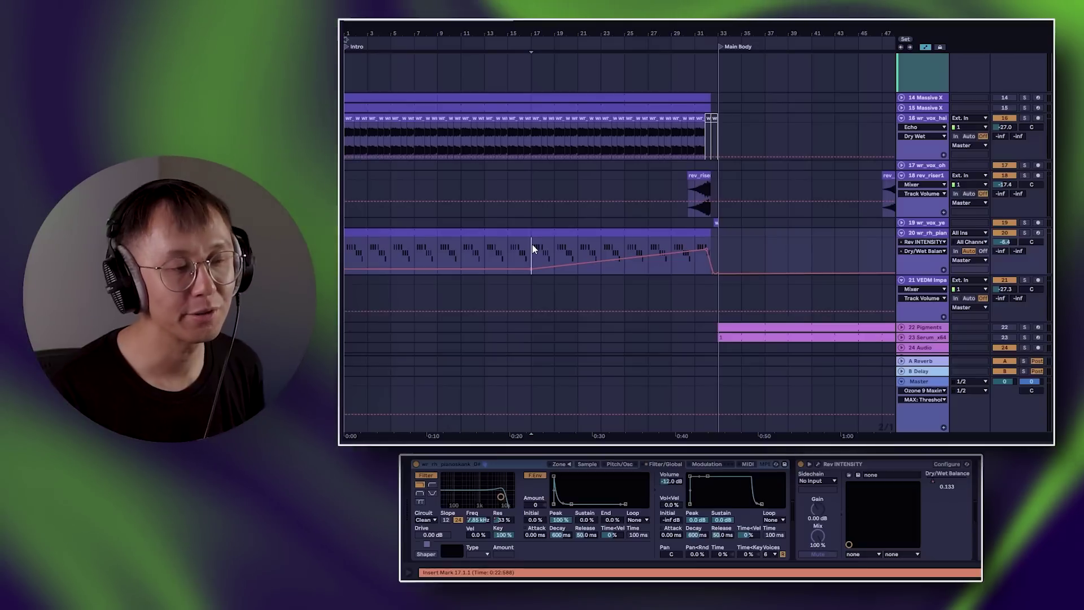